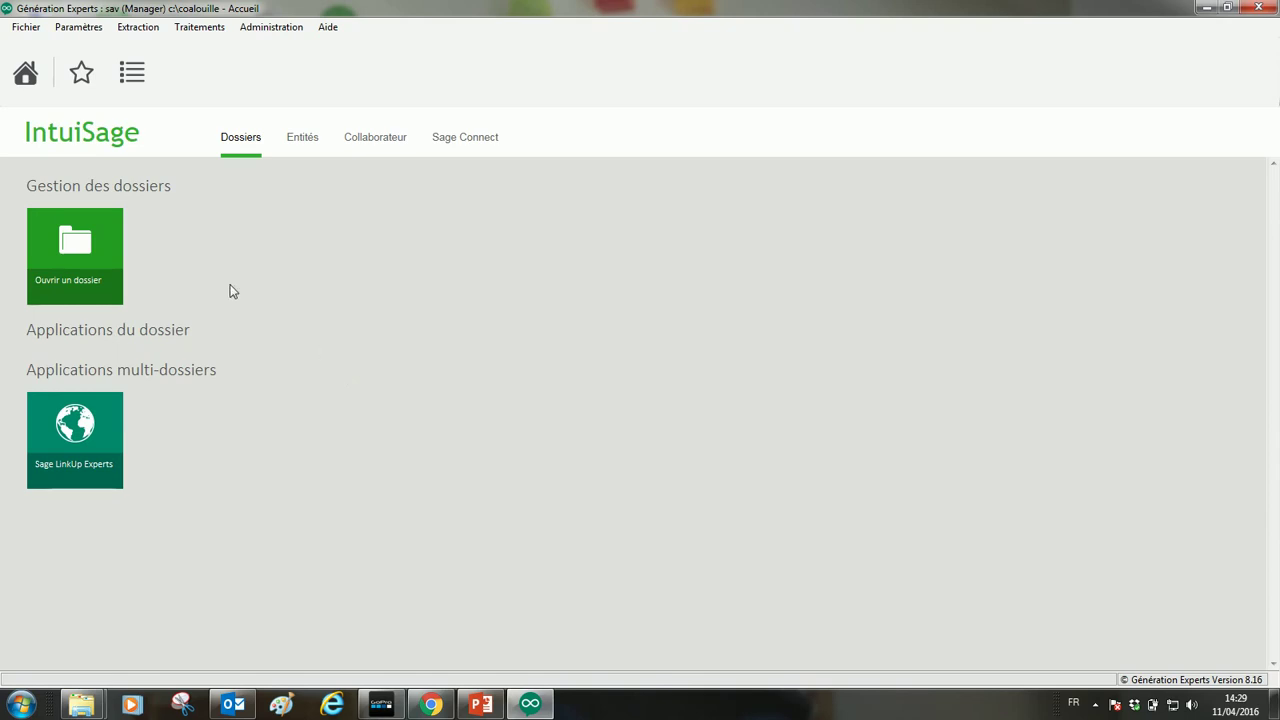
# Step: Open the DEMO IC client folder and launch its Comptabilité application
pyautogui.click(87, 271)
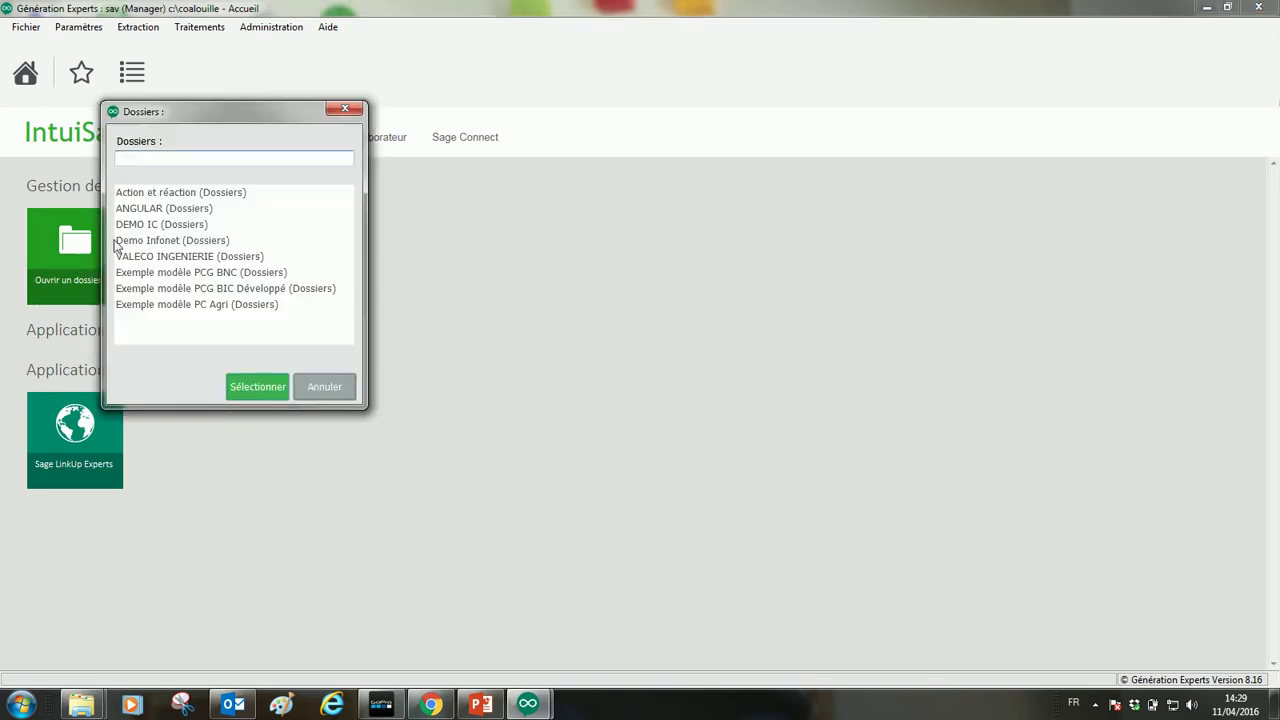
pyautogui.doubleClick(127, 232)
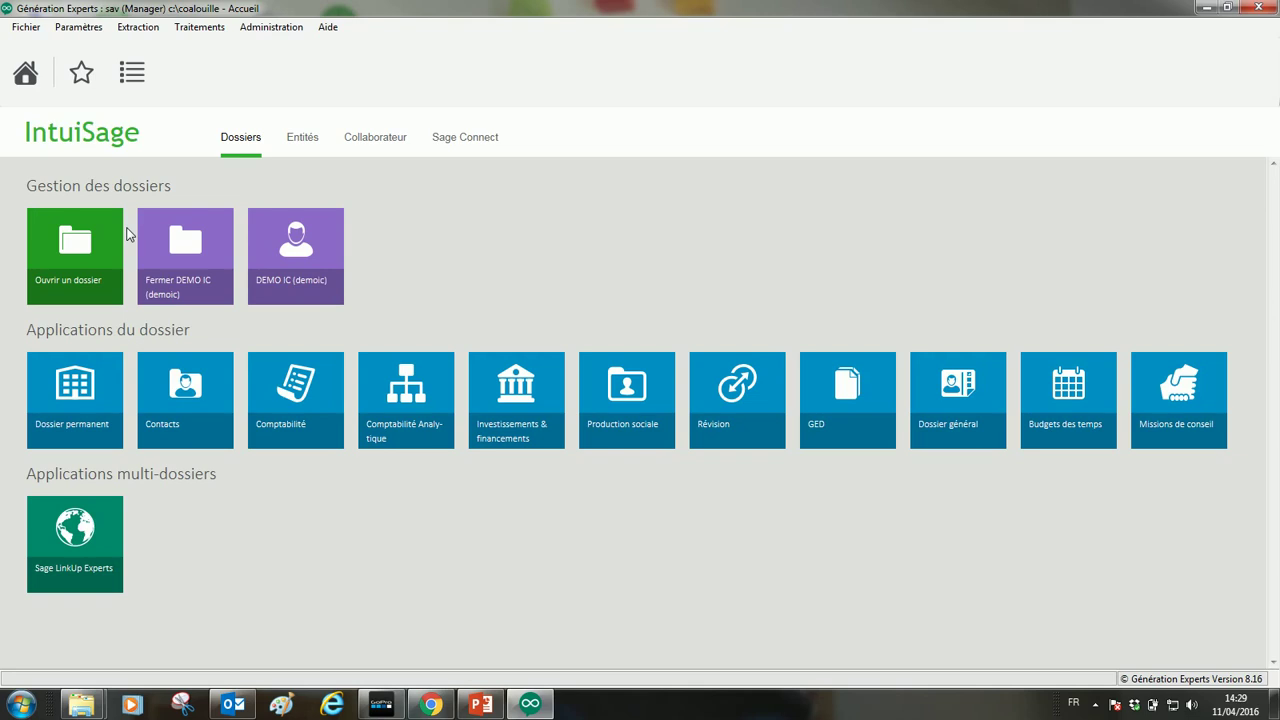
pyautogui.click(298, 400)
pyautogui.click(766, 392)
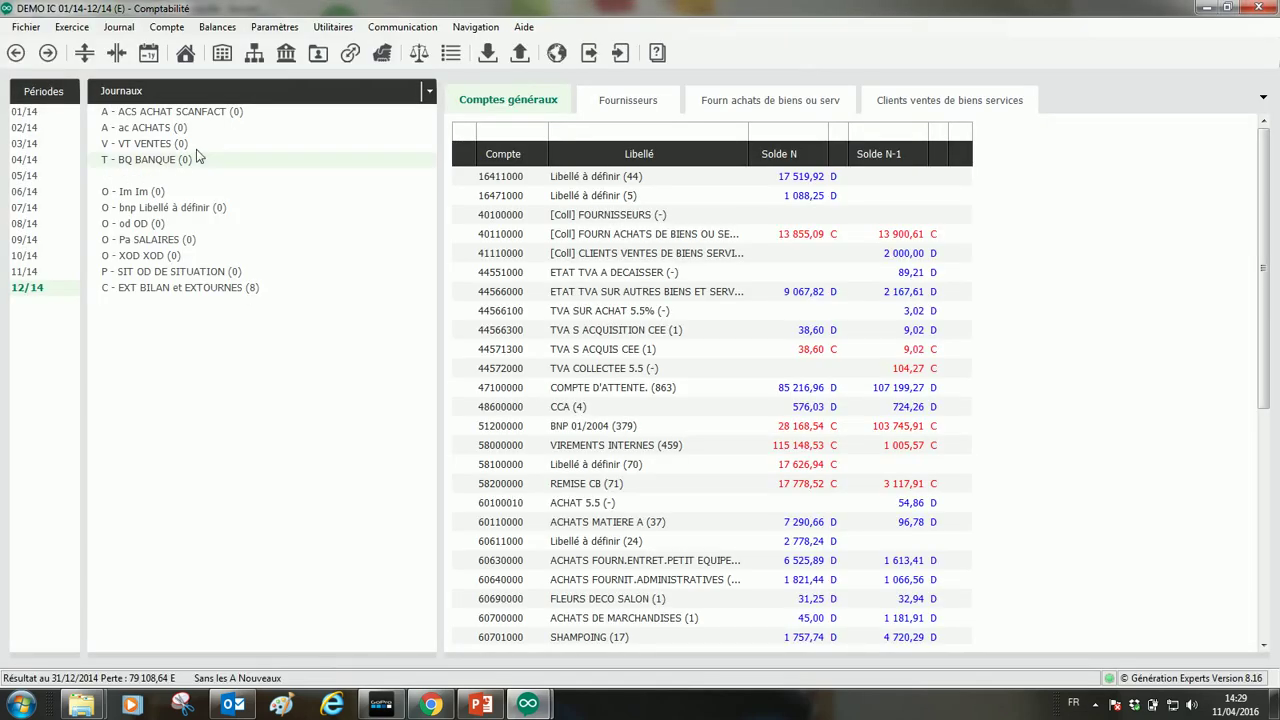
# Step: Display the journals and account balances for period 01/14
pyautogui.click(27, 112)
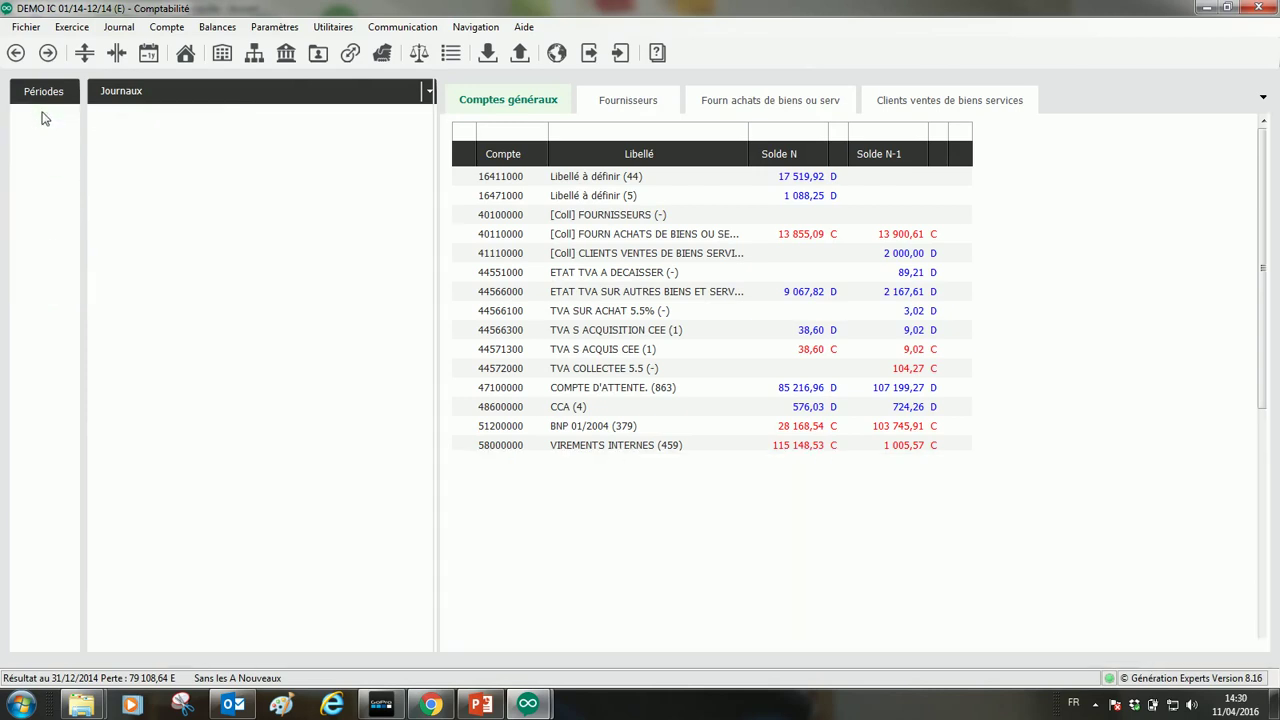
pyautogui.click(40, 126)
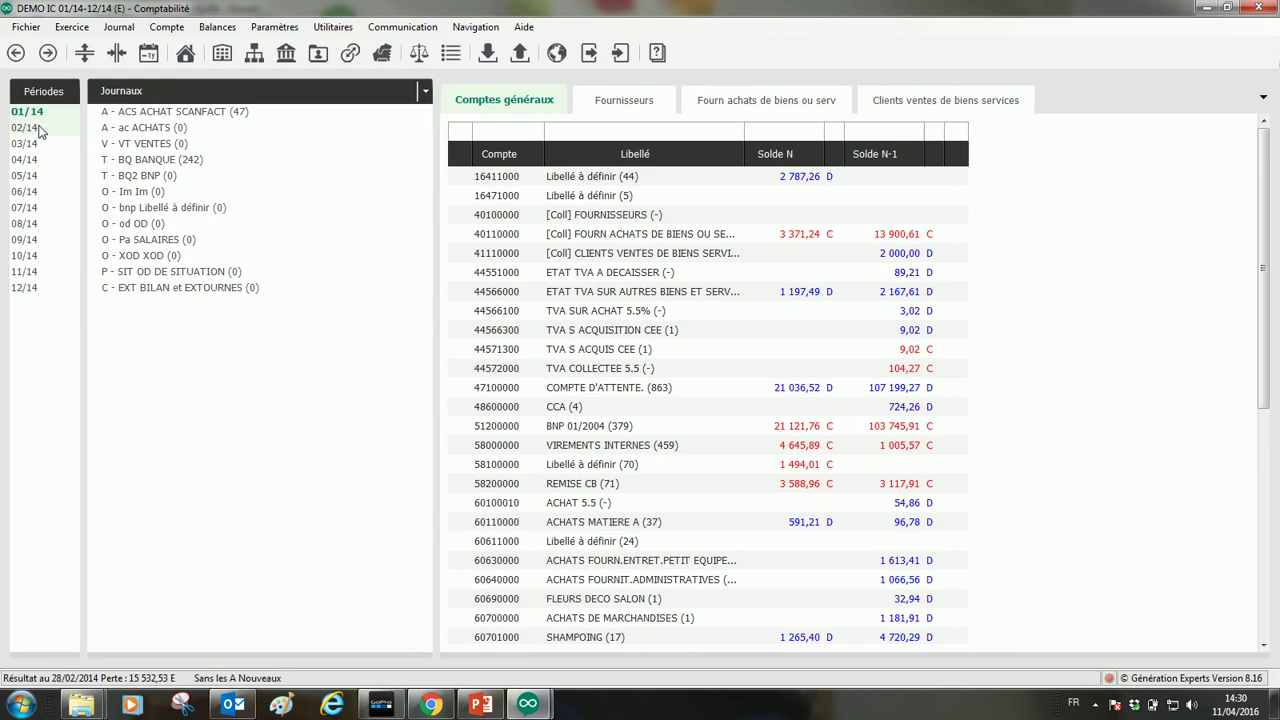
pyautogui.click(42, 114)
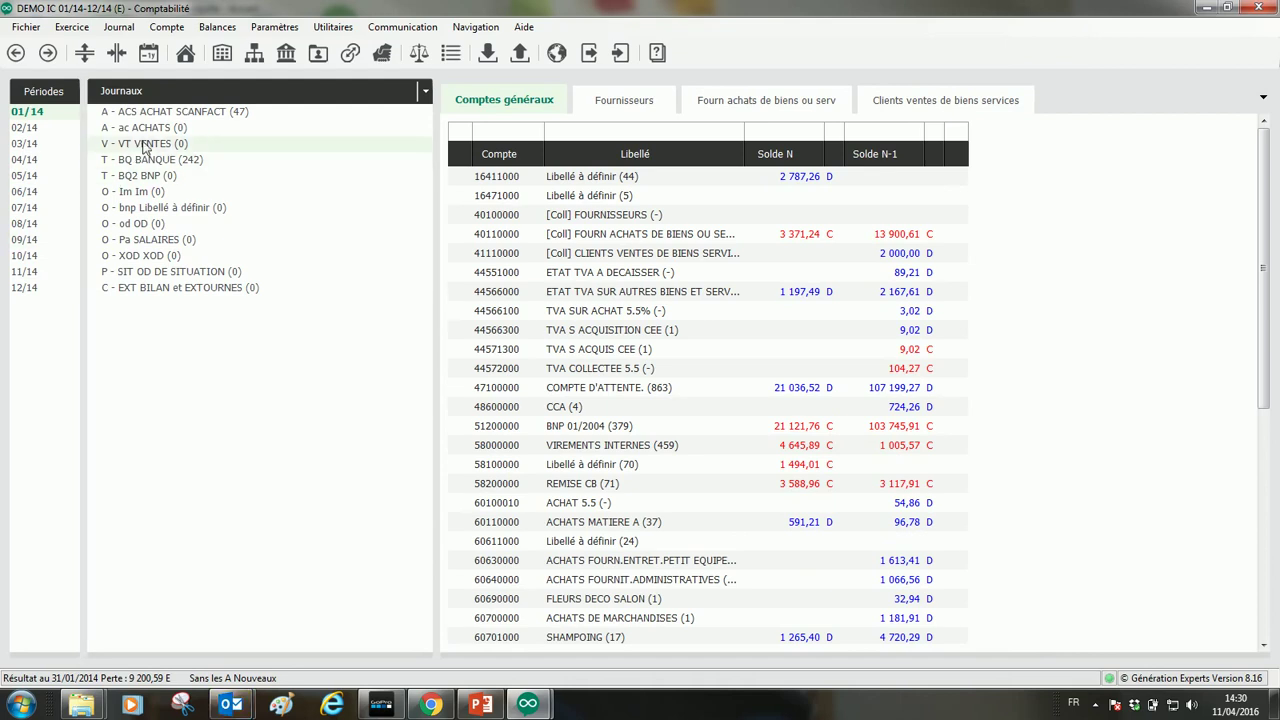
# Step: Examine which ScanFACT and ScanBank commands are offered for the ACS ACHAT SCANFACT, BQ BANQUE and VT VENTES journals
pyautogui.click(165, 115)
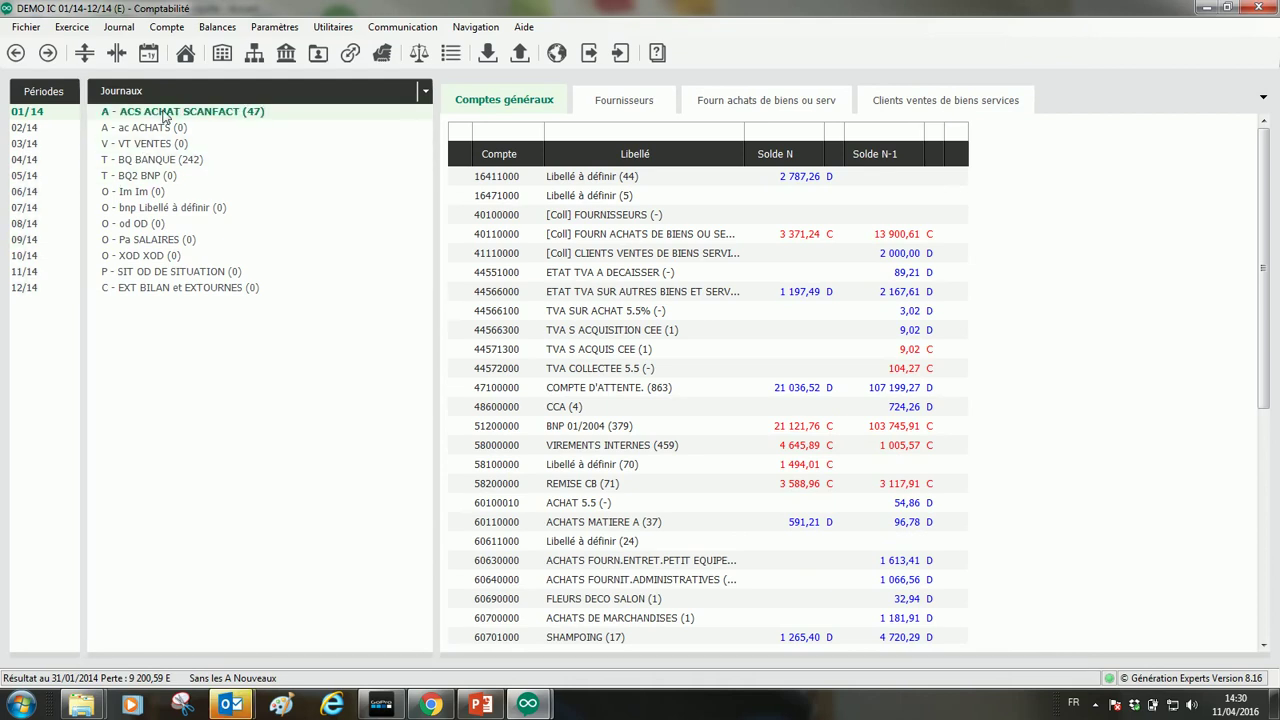
pyautogui.click(148, 164)
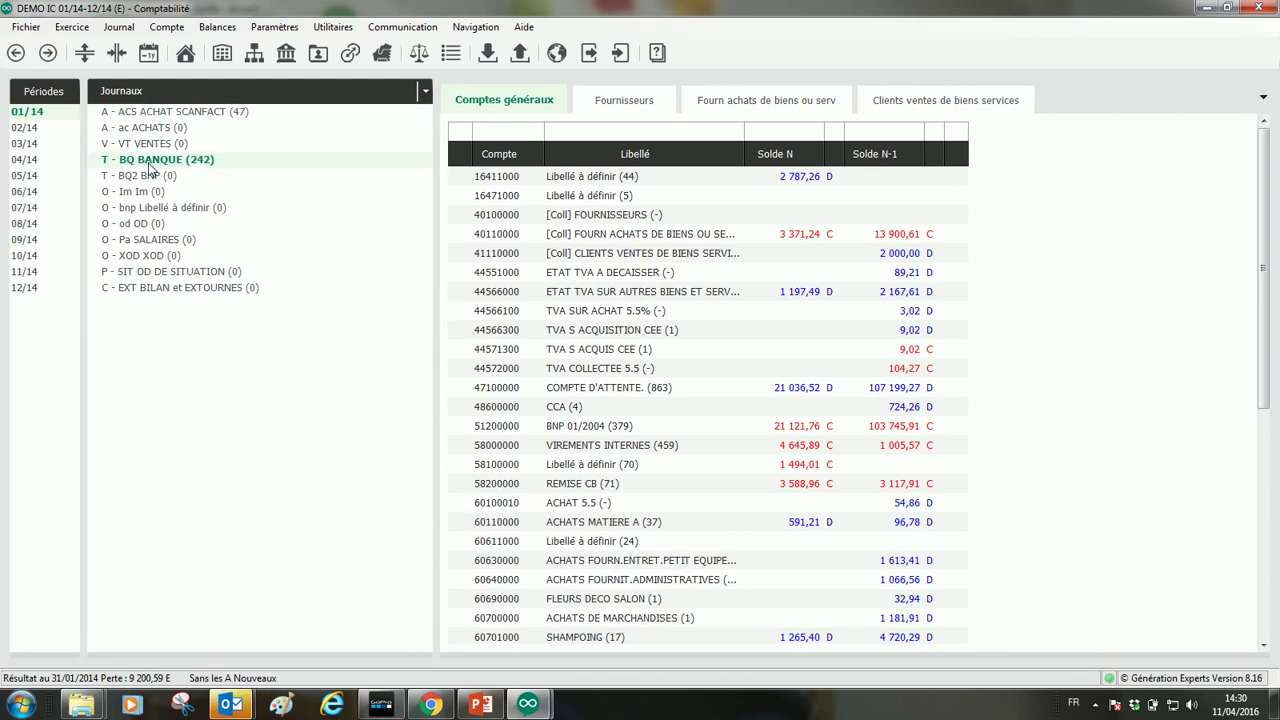
pyautogui.click(173, 113)
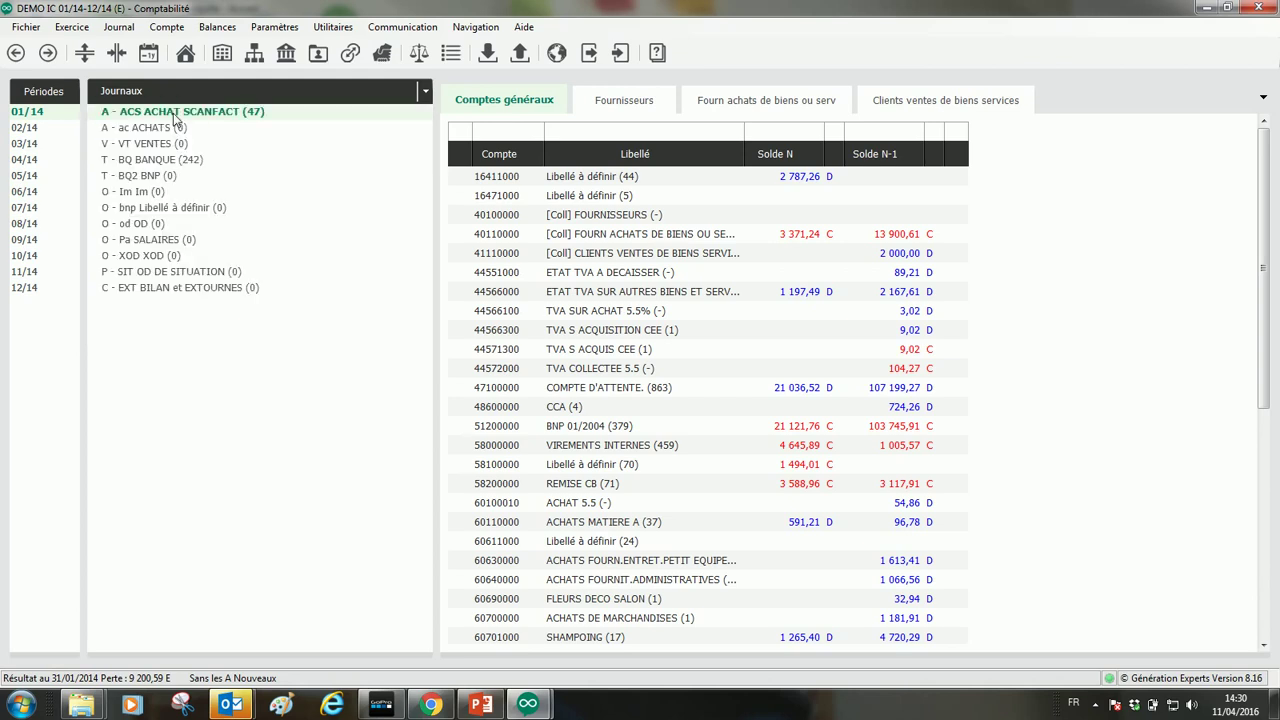
pyautogui.rightClick(173, 113)
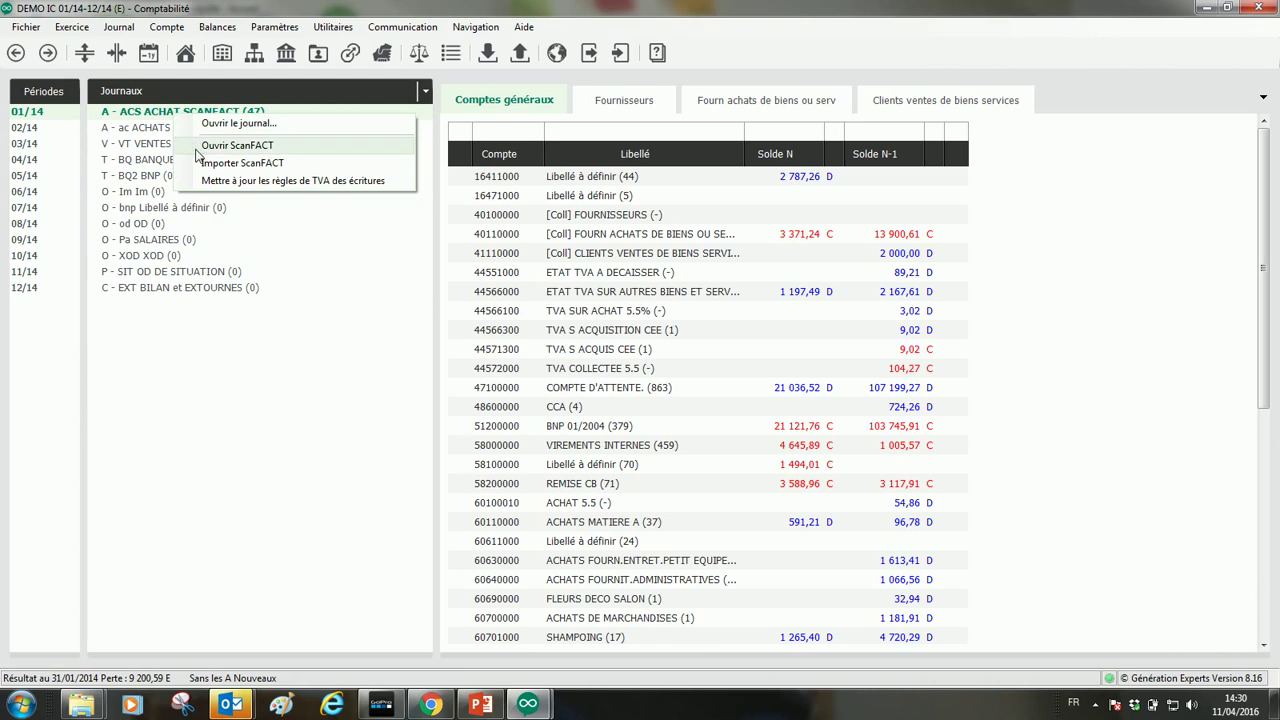
pyautogui.click(142, 162)
pyautogui.rightClick(143, 165)
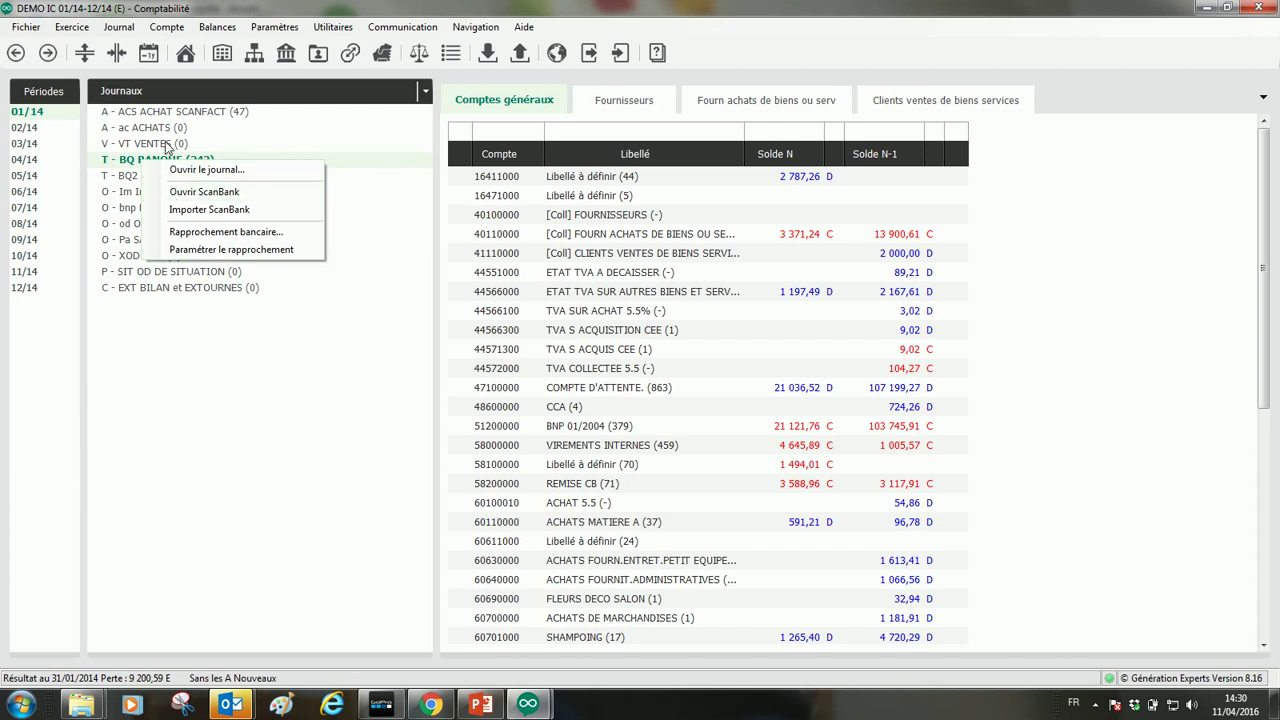
pyautogui.click(166, 145)
pyautogui.rightClick(168, 146)
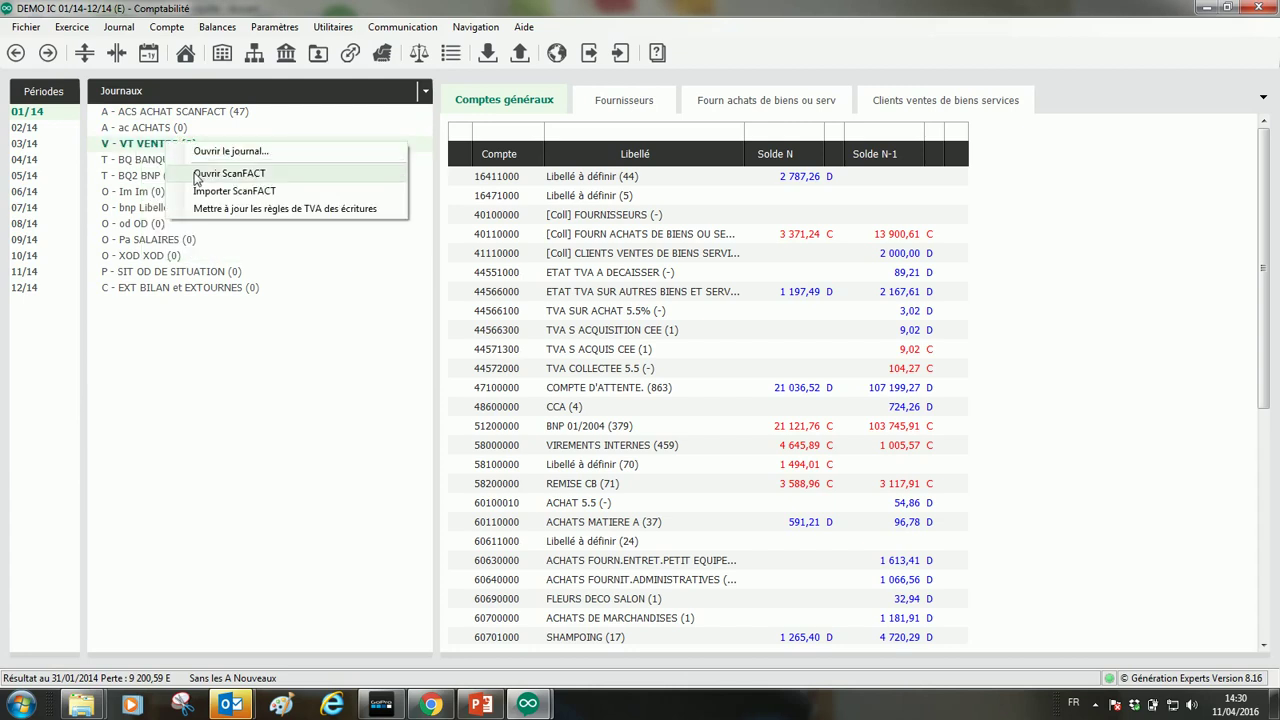
# Step: Open ScanFACT for the ACS ACHAT SCANFACT purchase journal of period 01/14
pyautogui.click(197, 113)
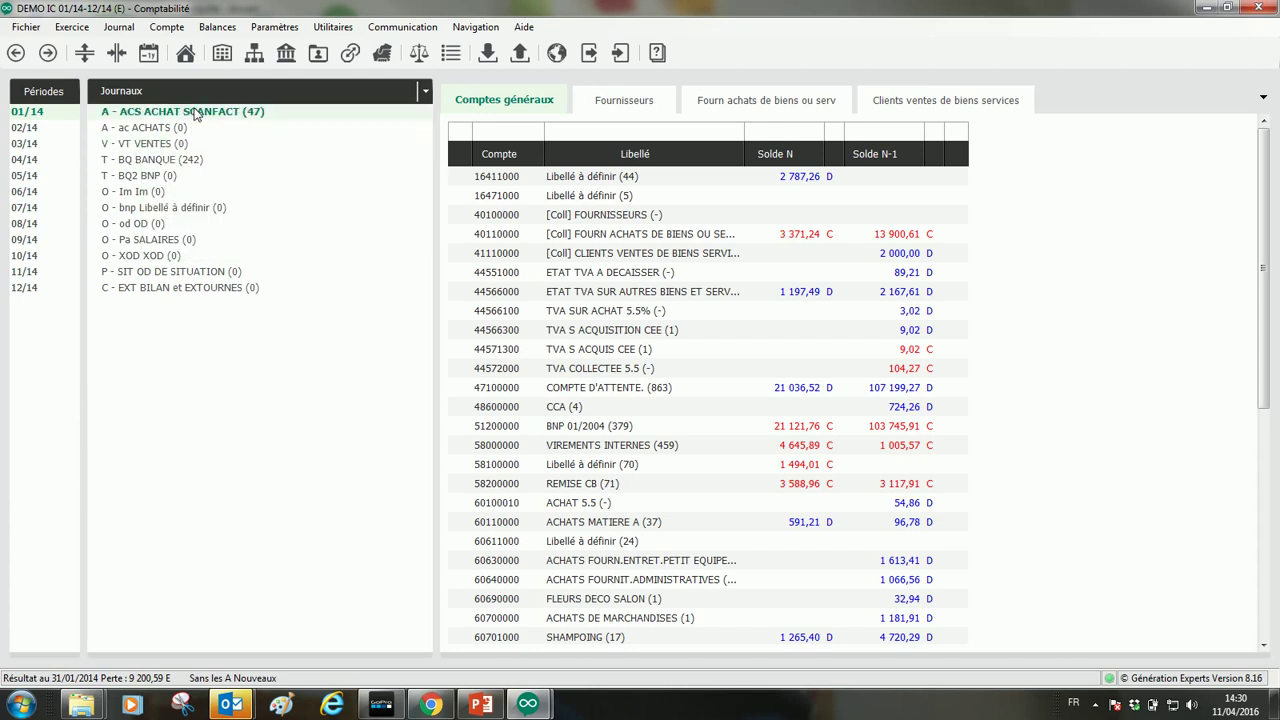
pyautogui.rightClick(197, 115)
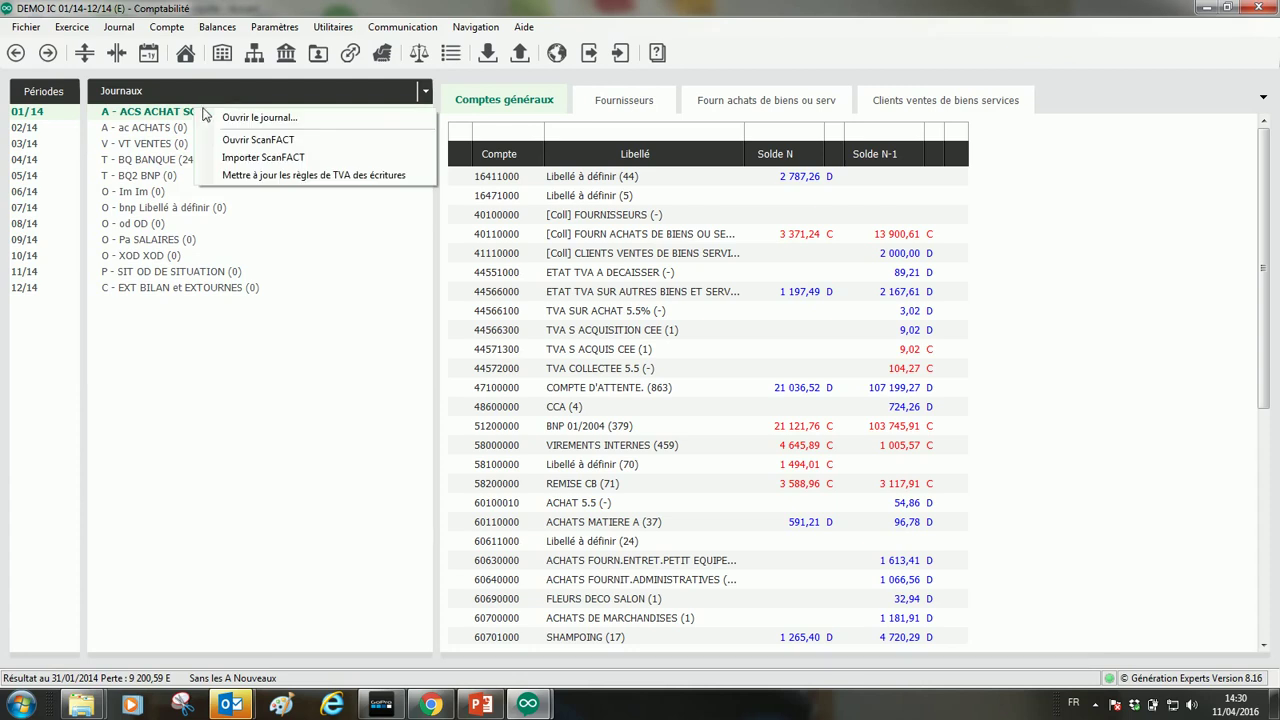
pyautogui.click(253, 141)
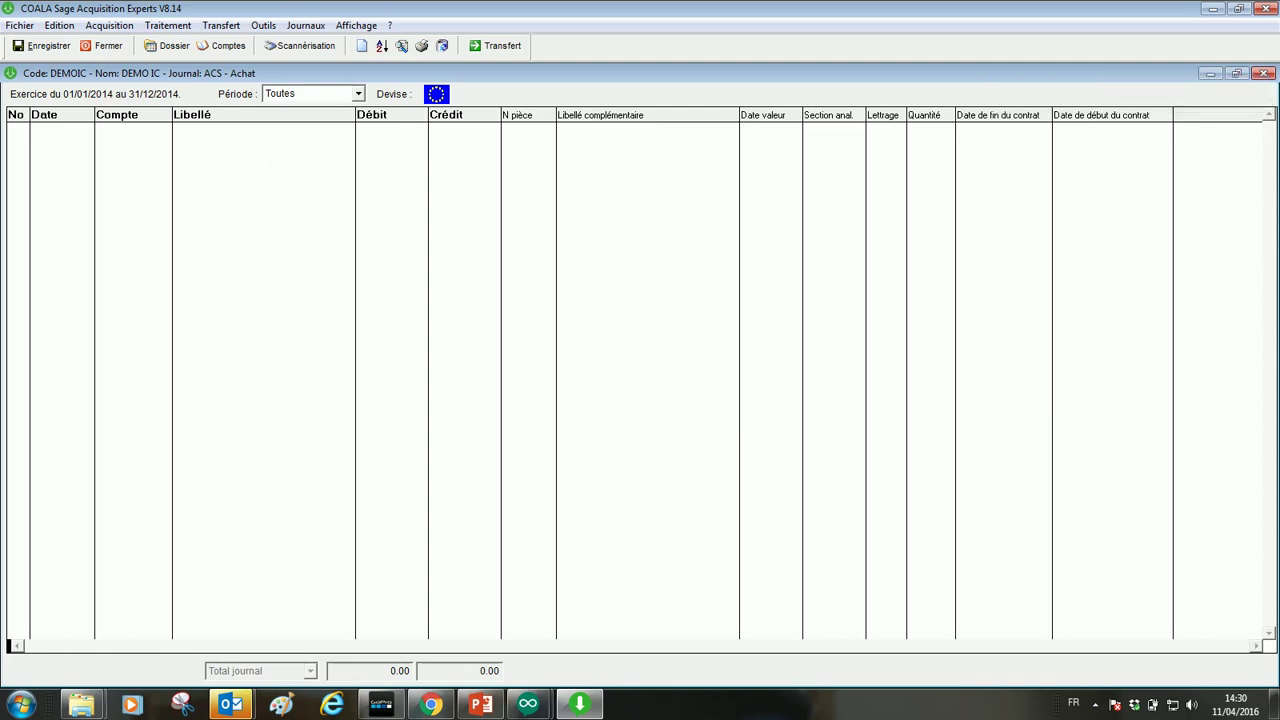
# Step: Review the folder's chart of accounts, including the 411 customer and 401 supplier accounts, and close it
pyautogui.click(225, 47)
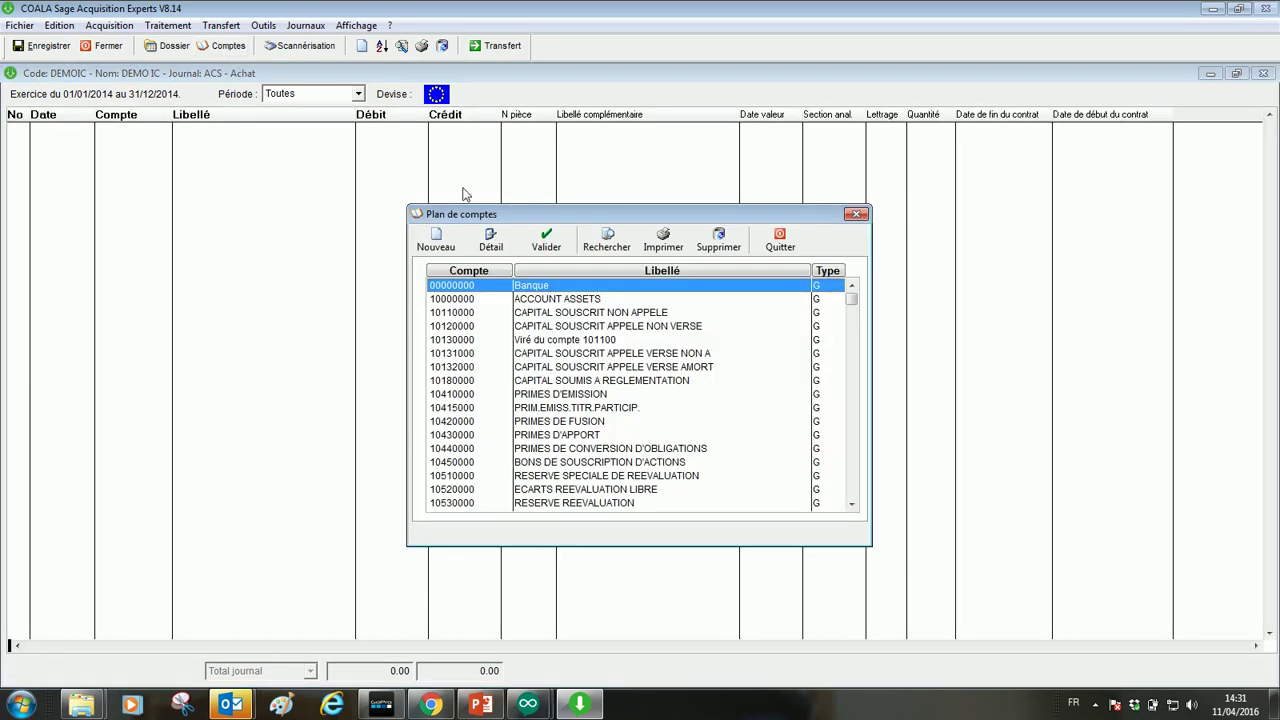
pyautogui.scroll(-20, 856, 459)
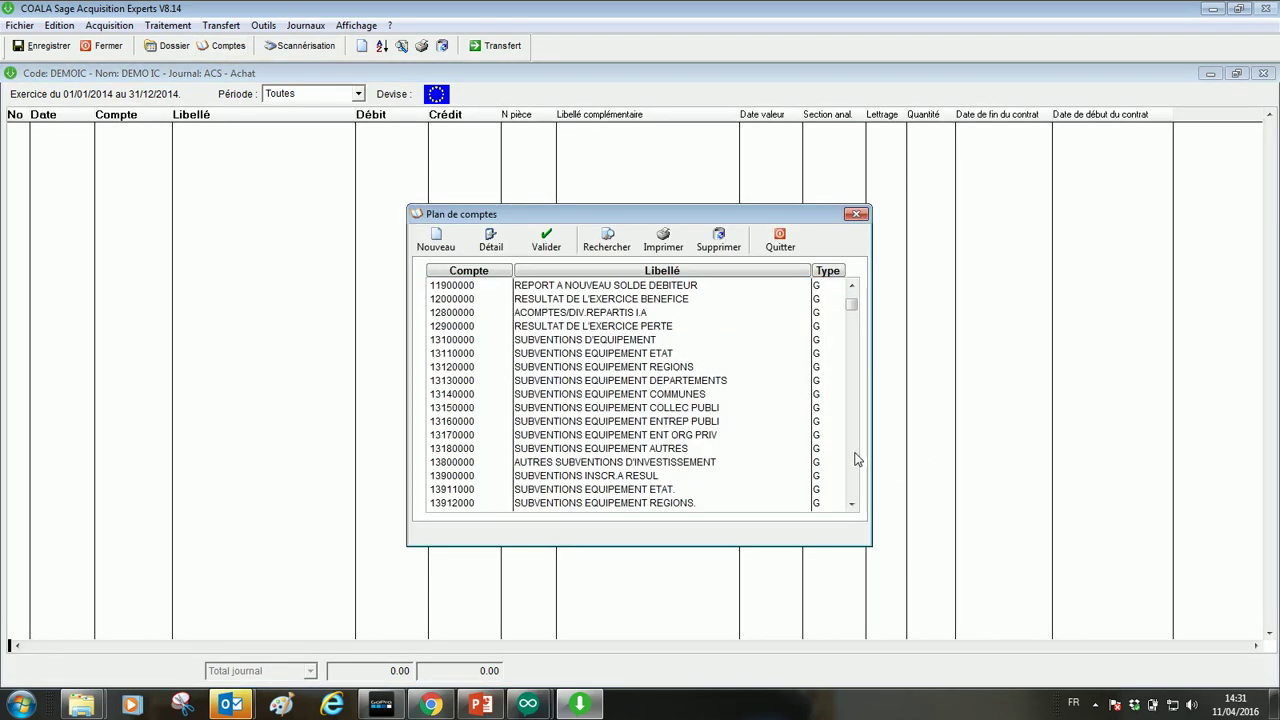
pyautogui.scroll(-5, 856, 459)
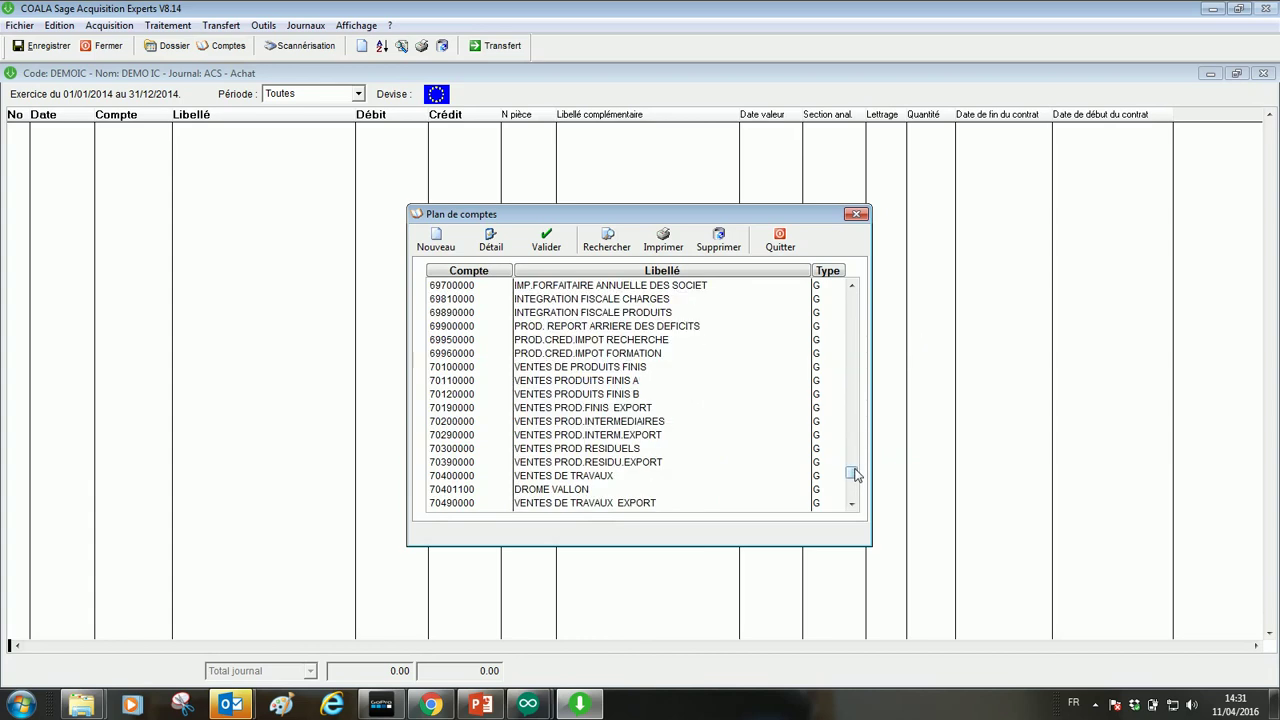
pyautogui.scroll(-3, 855, 490)
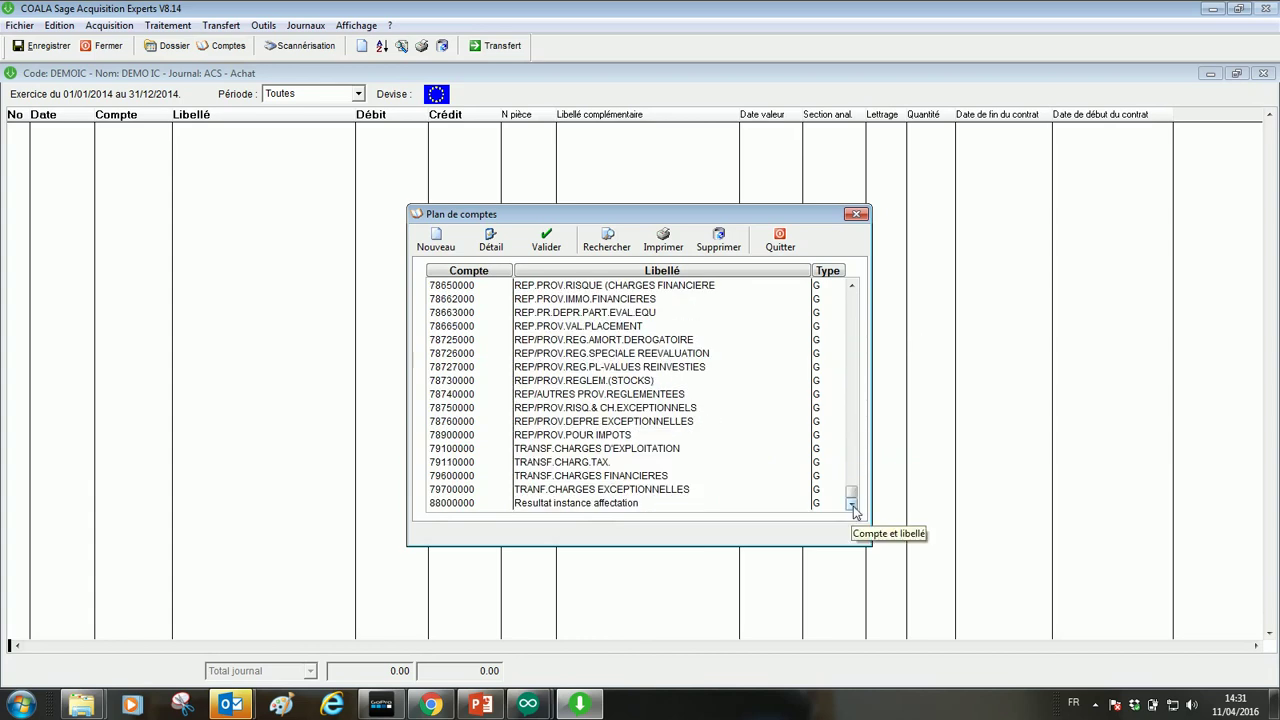
pyautogui.moveTo(852, 490); pyautogui.dragTo(852, 340)
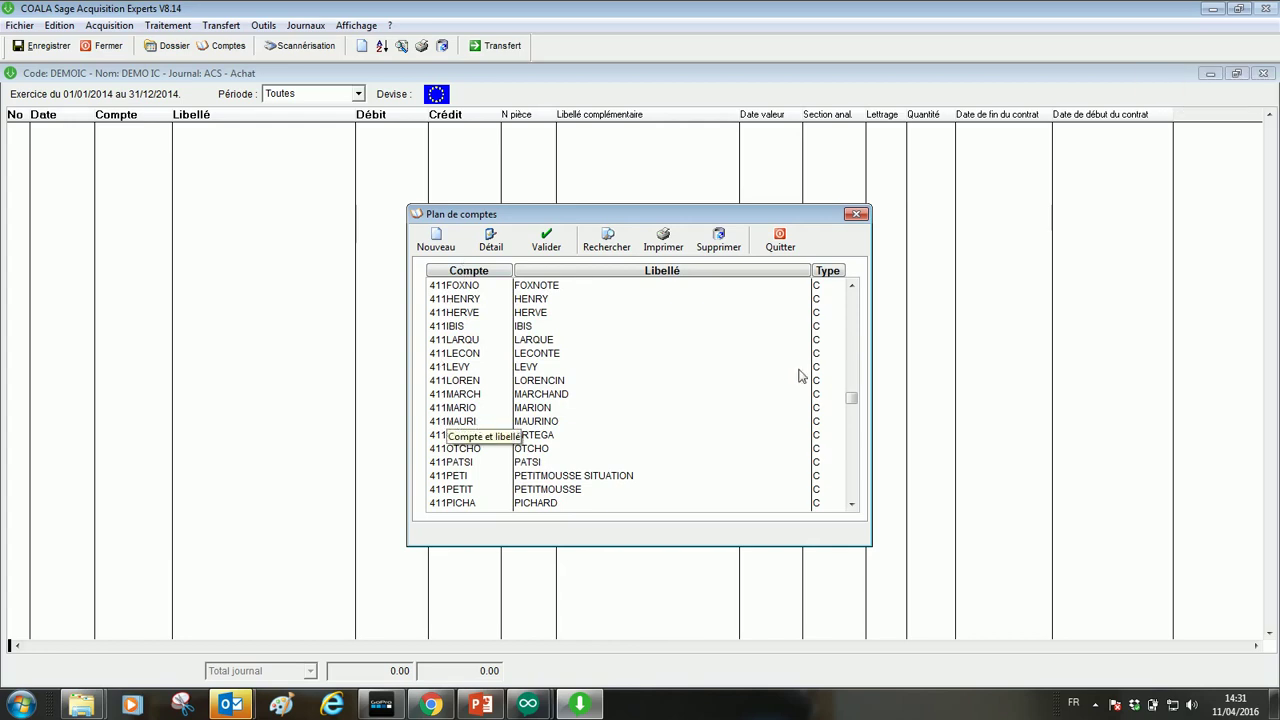
pyautogui.click(858, 320)
pyautogui.click(858, 320)
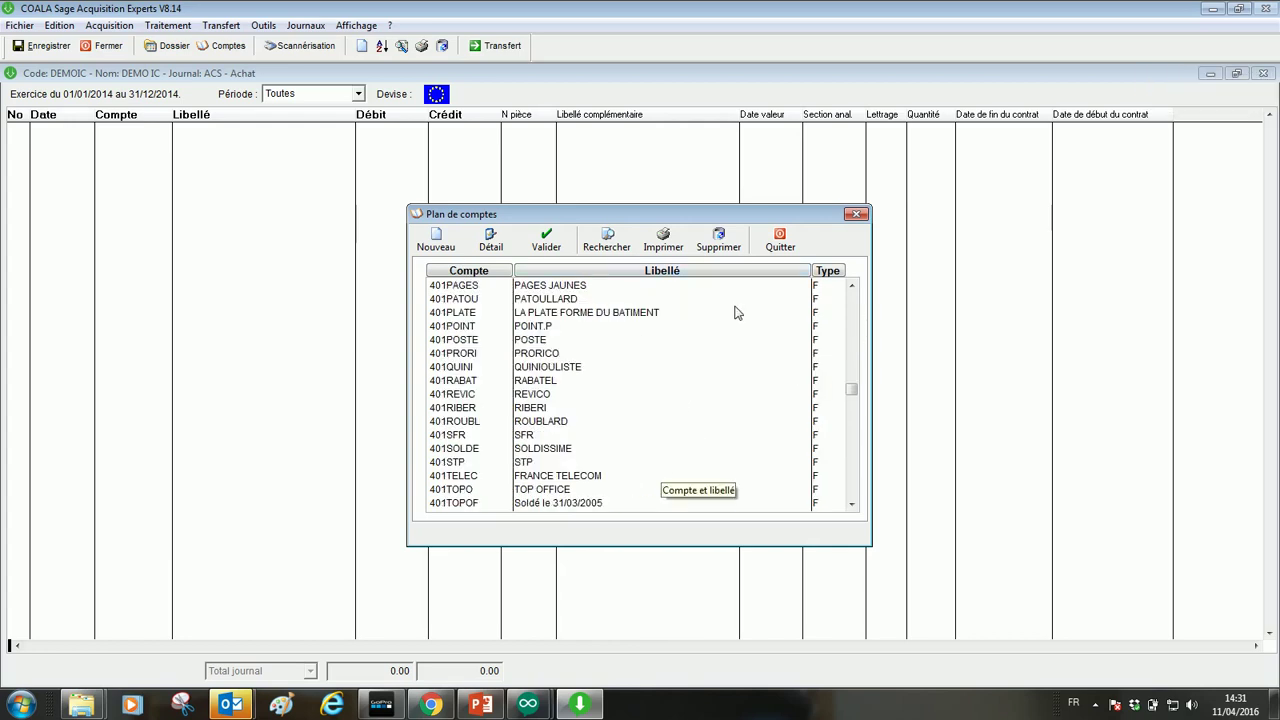
pyautogui.click(781, 248)
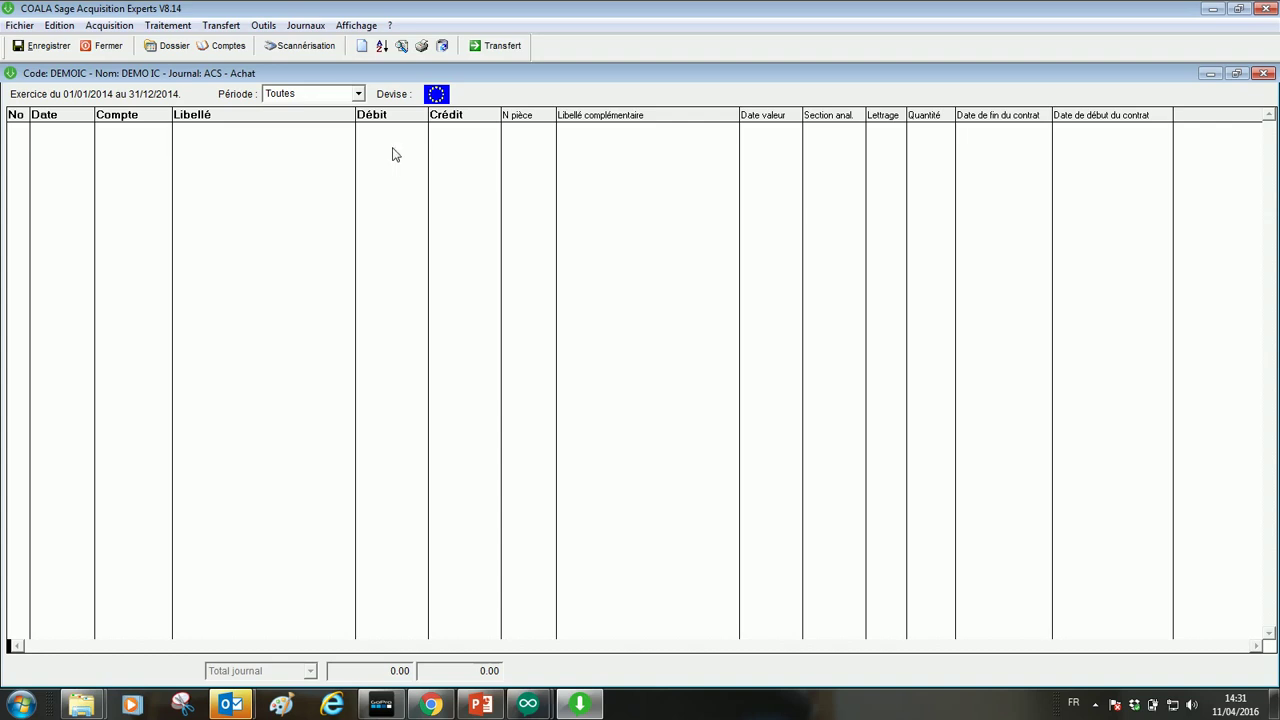
# Step: Preview the ventilation assistant settings report on screen at full window size, review the supplier counterpart accounts, and close it
pyautogui.click(263, 26)
pyautogui.moveTo(344, 43)
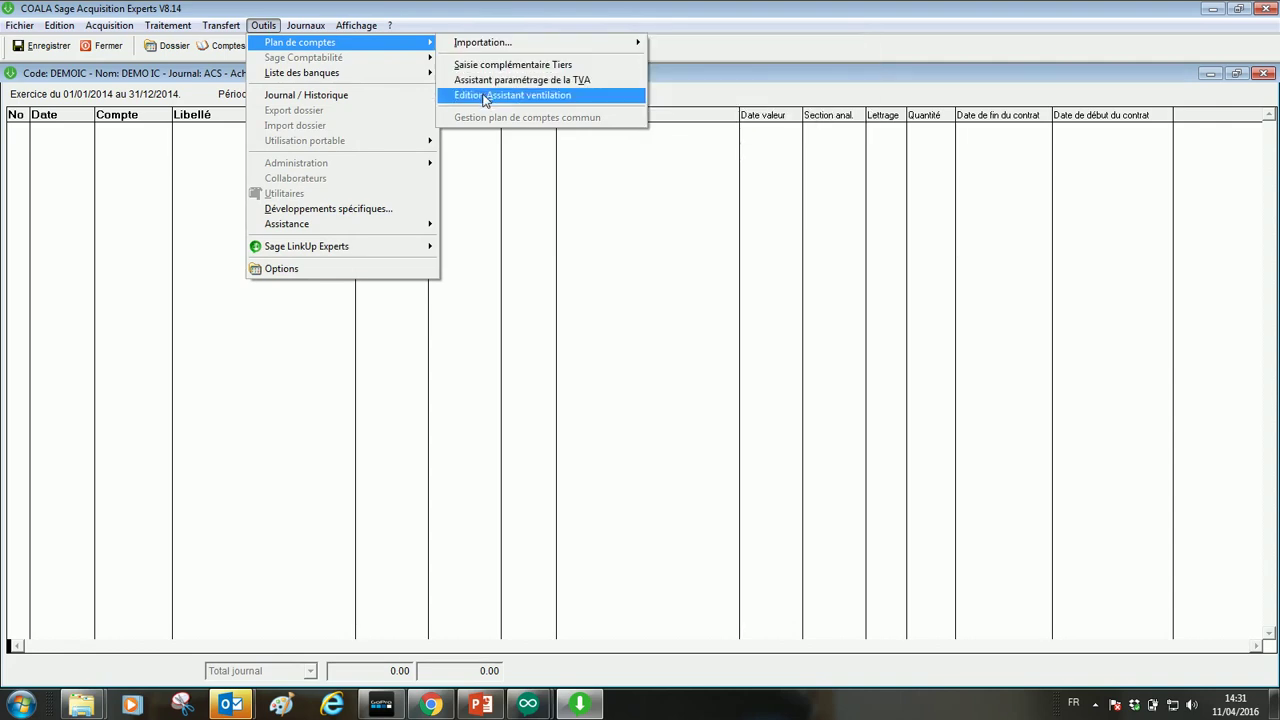
pyautogui.click(512, 95)
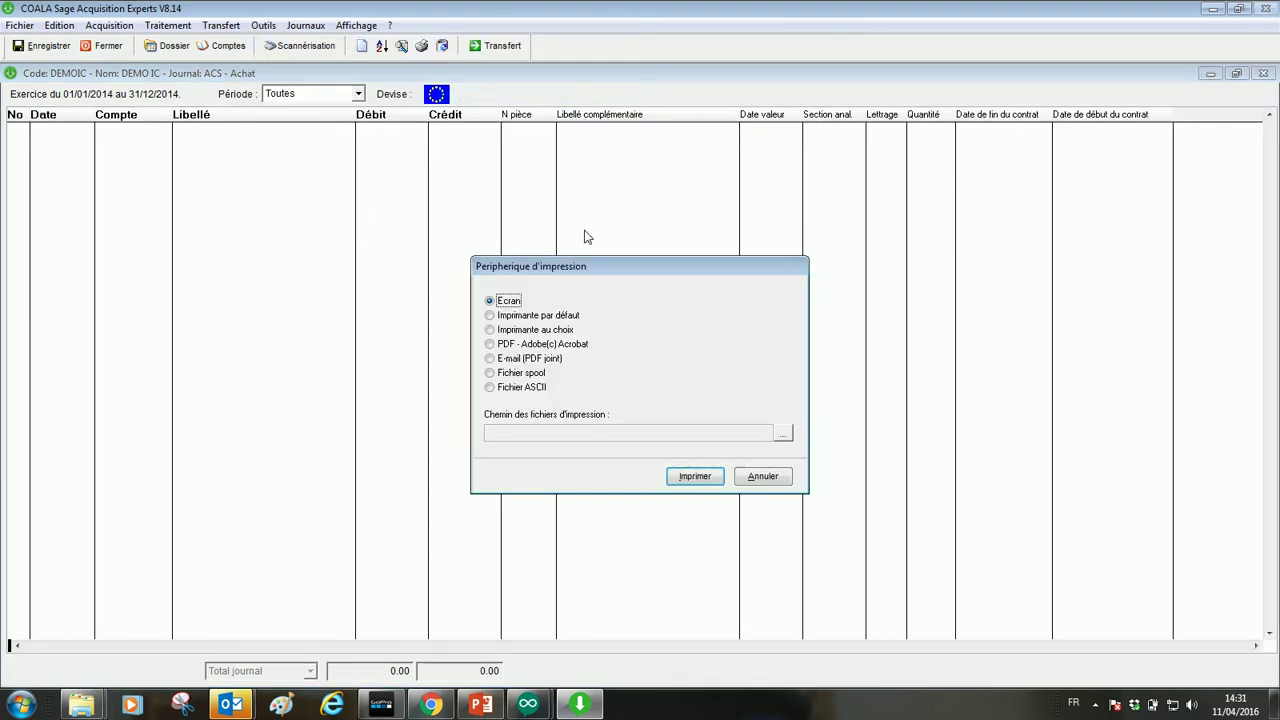
pyautogui.click(695, 476)
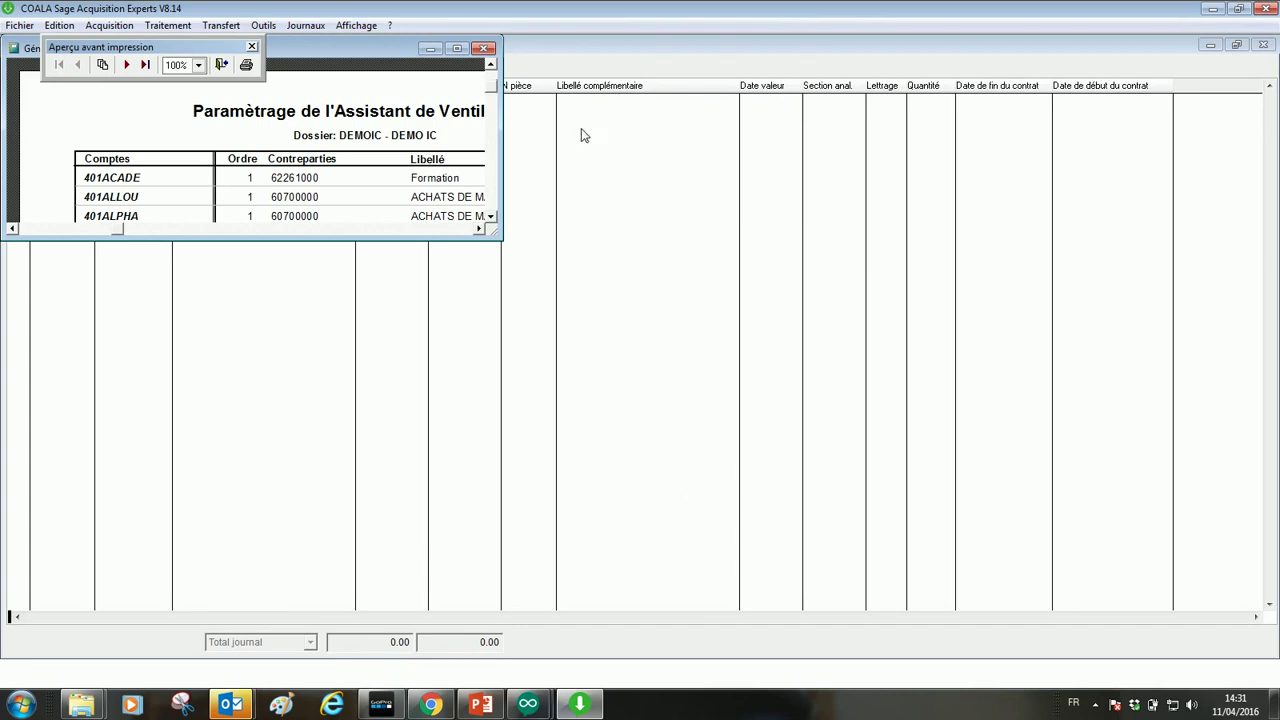
pyautogui.click(457, 49)
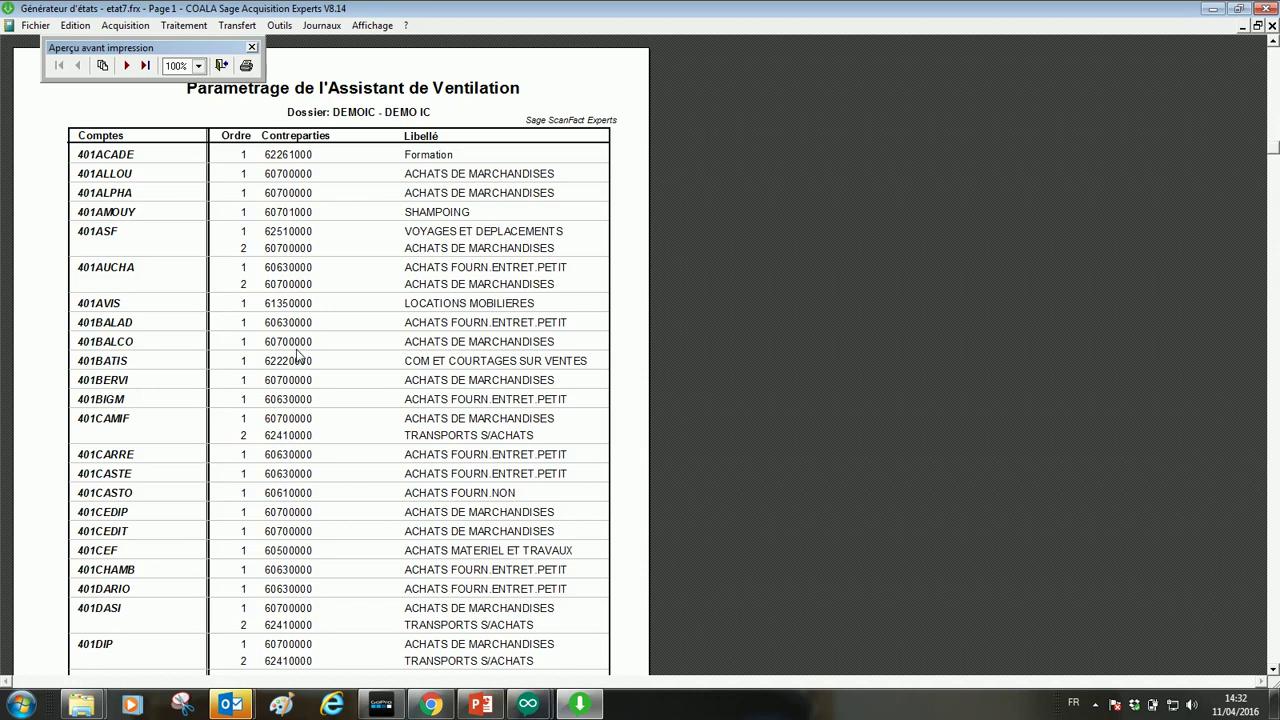
pyautogui.click(252, 48)
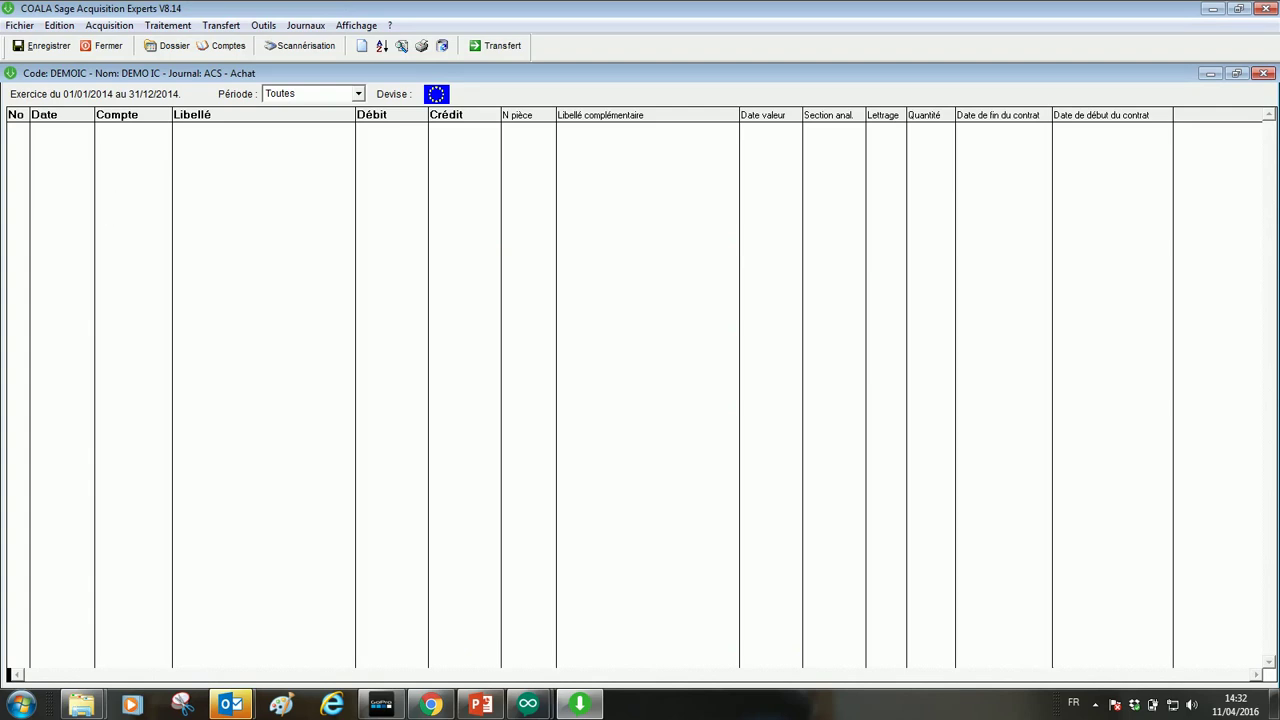
# Step: Close and save the DEMO IC acquisition folder, choosing to transfer the current financial year with specific transfer parameters
pyautogui.click(110, 53)
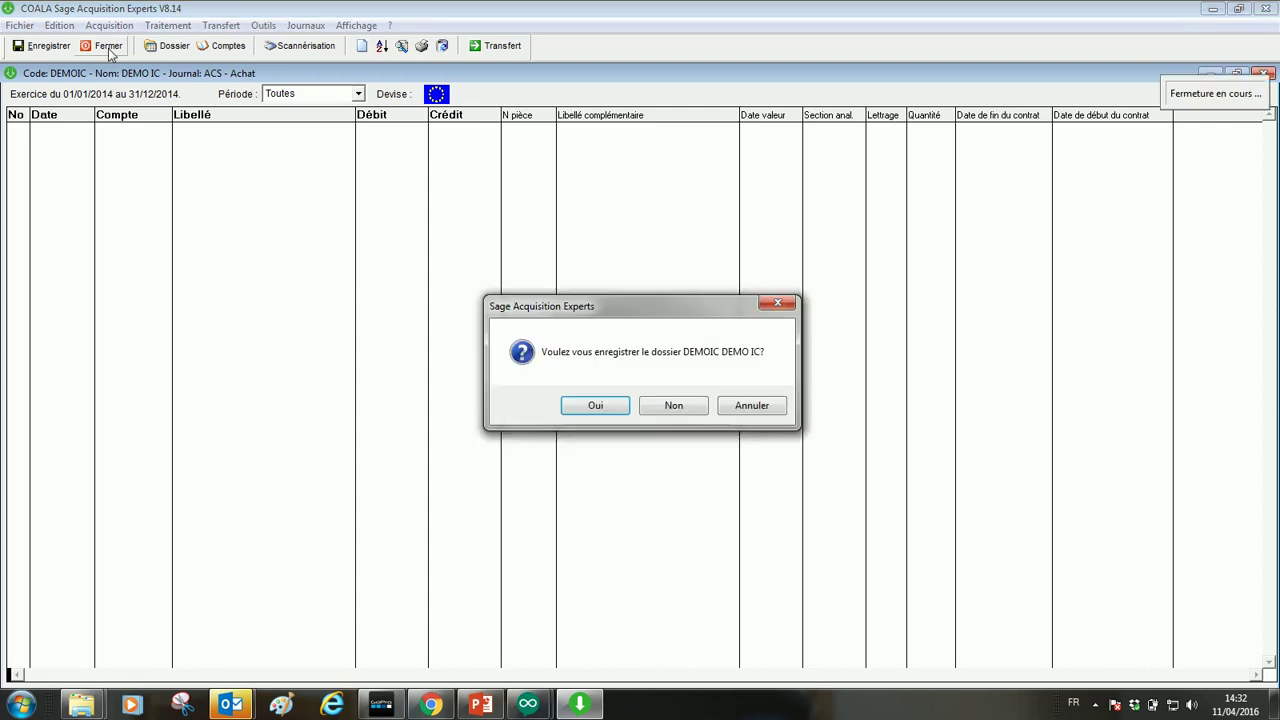
pyautogui.click(598, 406)
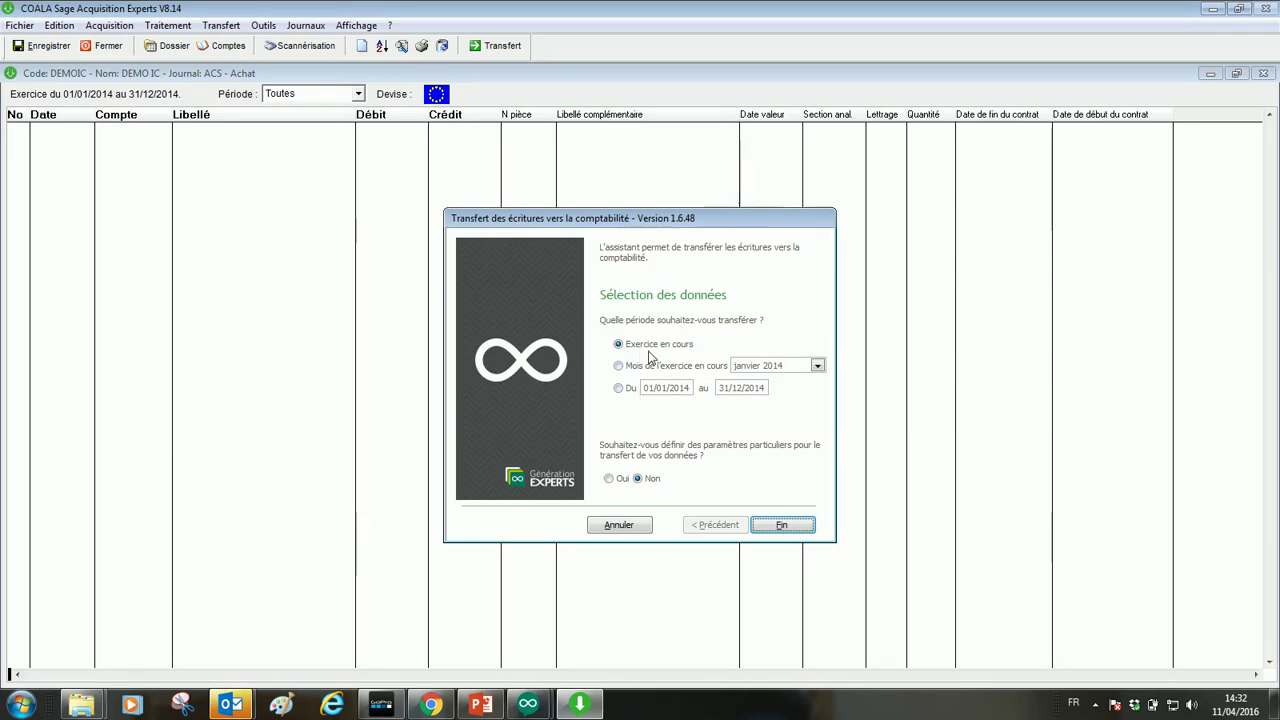
pyautogui.click(682, 346)
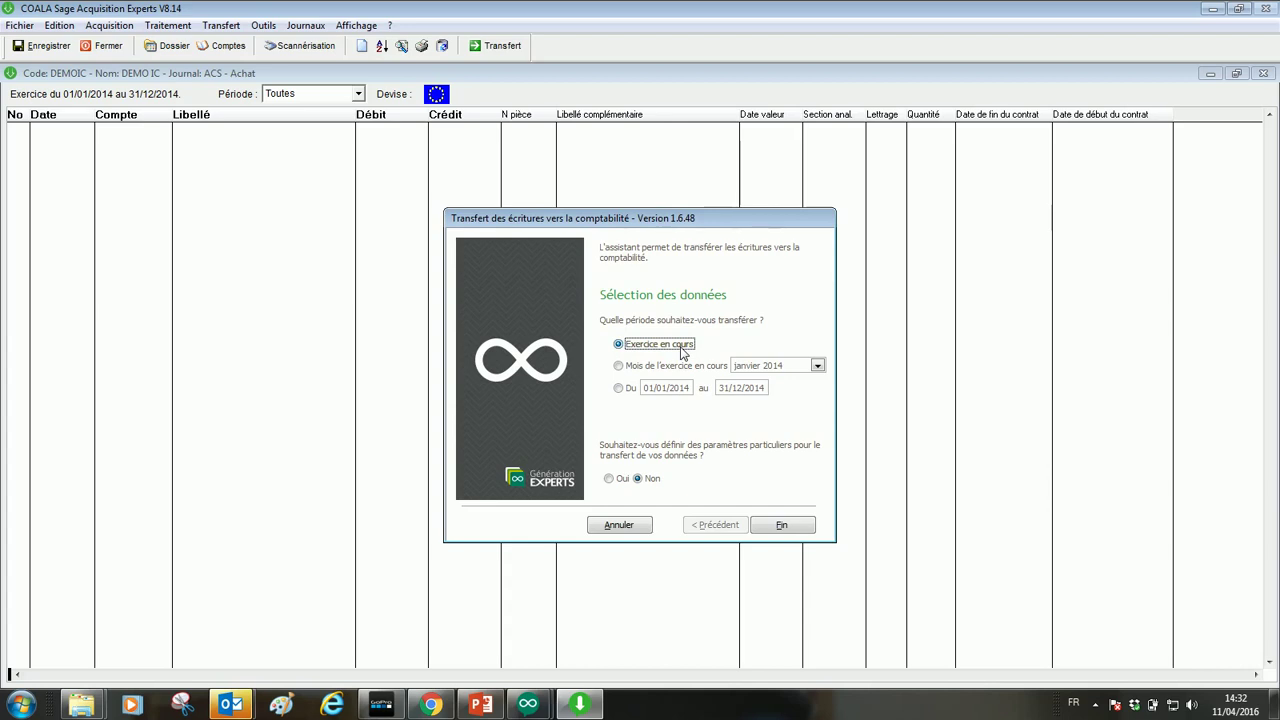
pyautogui.click(609, 480)
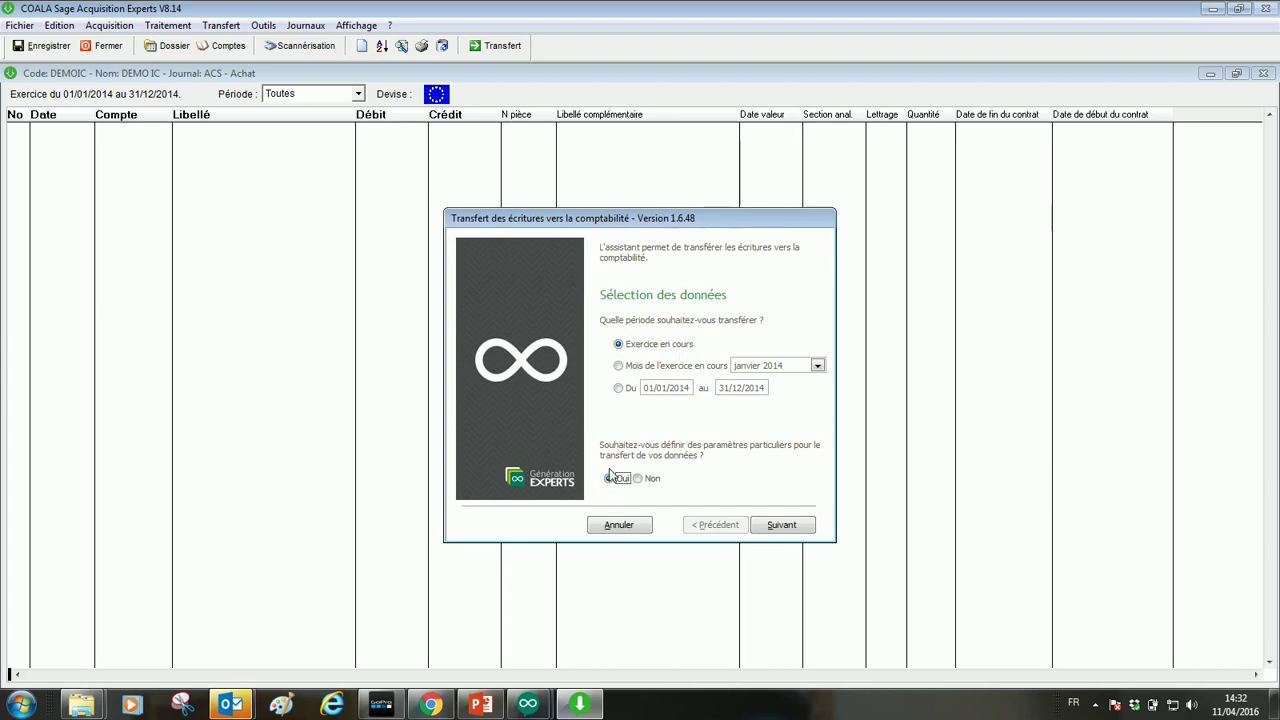
pyautogui.click(785, 522)
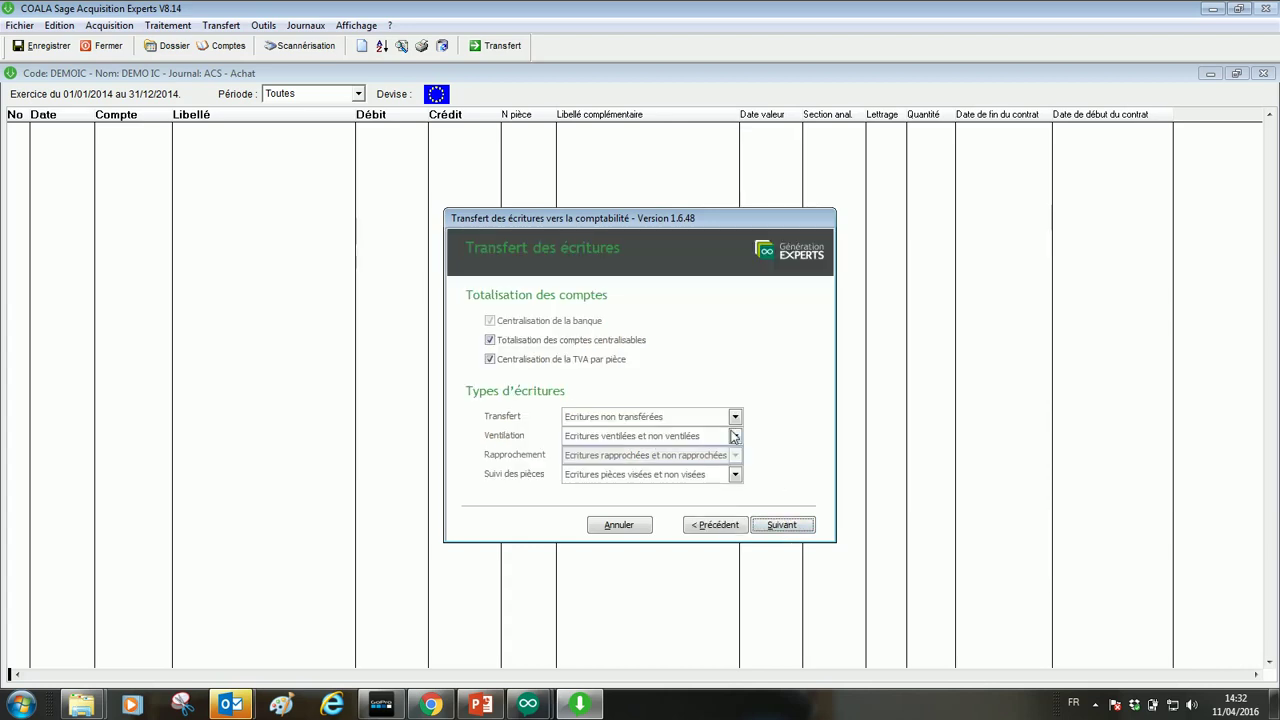
# Step: Set the entry types to transfer to "Ecritures non transférées" and "Ecritures ventilées et non ventilées"
pyautogui.click(636, 417)
pyautogui.click(637, 419)
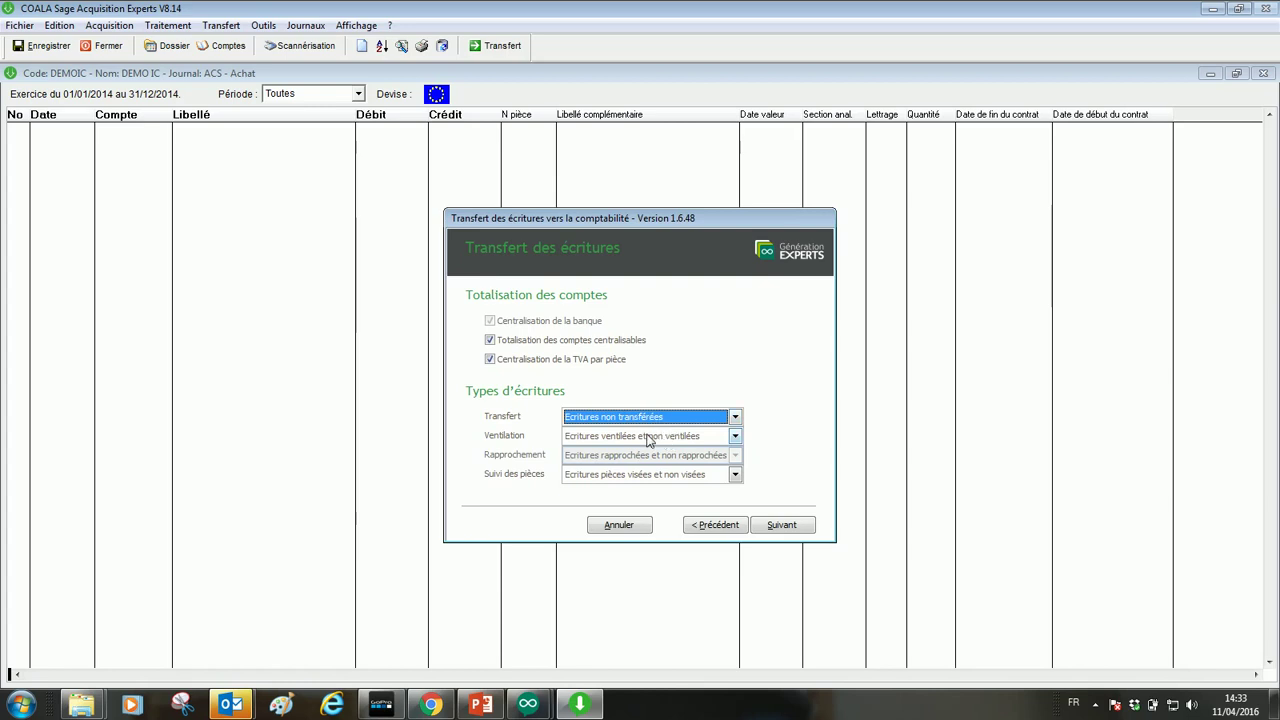
pyautogui.click(649, 438)
pyautogui.click(649, 438)
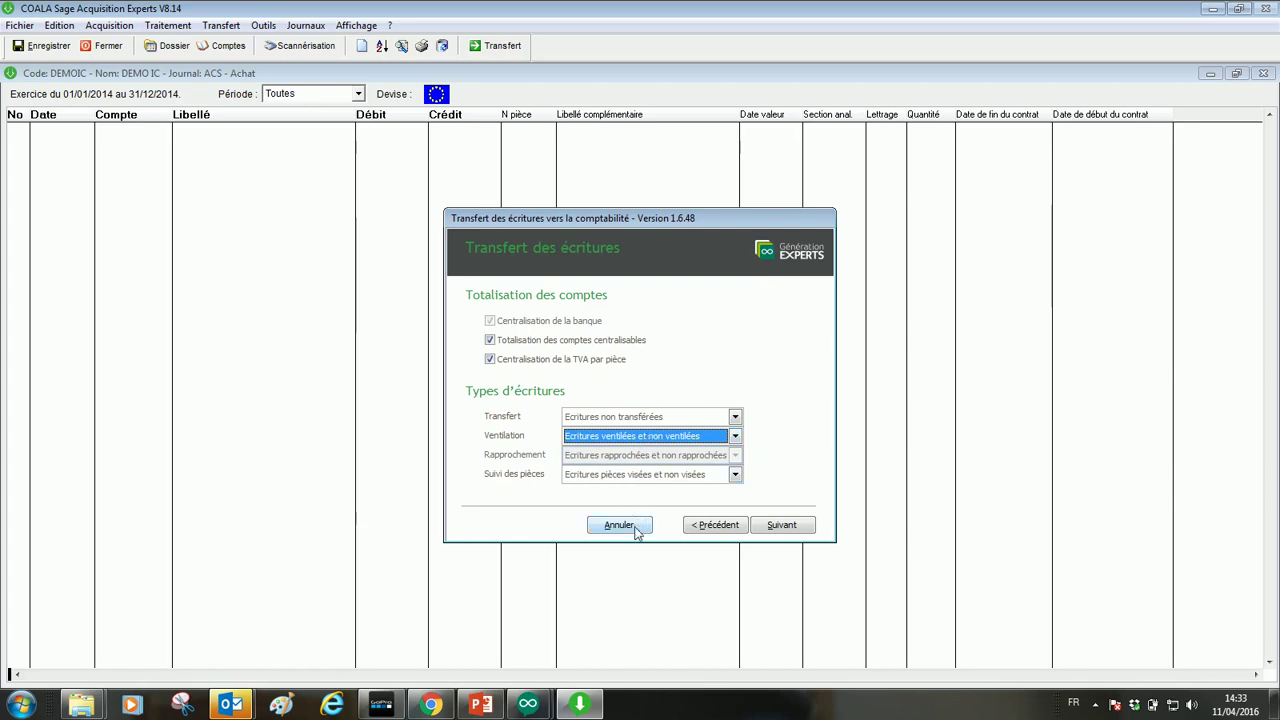
# Step: Run the transfer to accounting in SAGE SYNCHRO COMPTA format with the proposed piece number, label and date-order settings
pyautogui.click(782, 526)
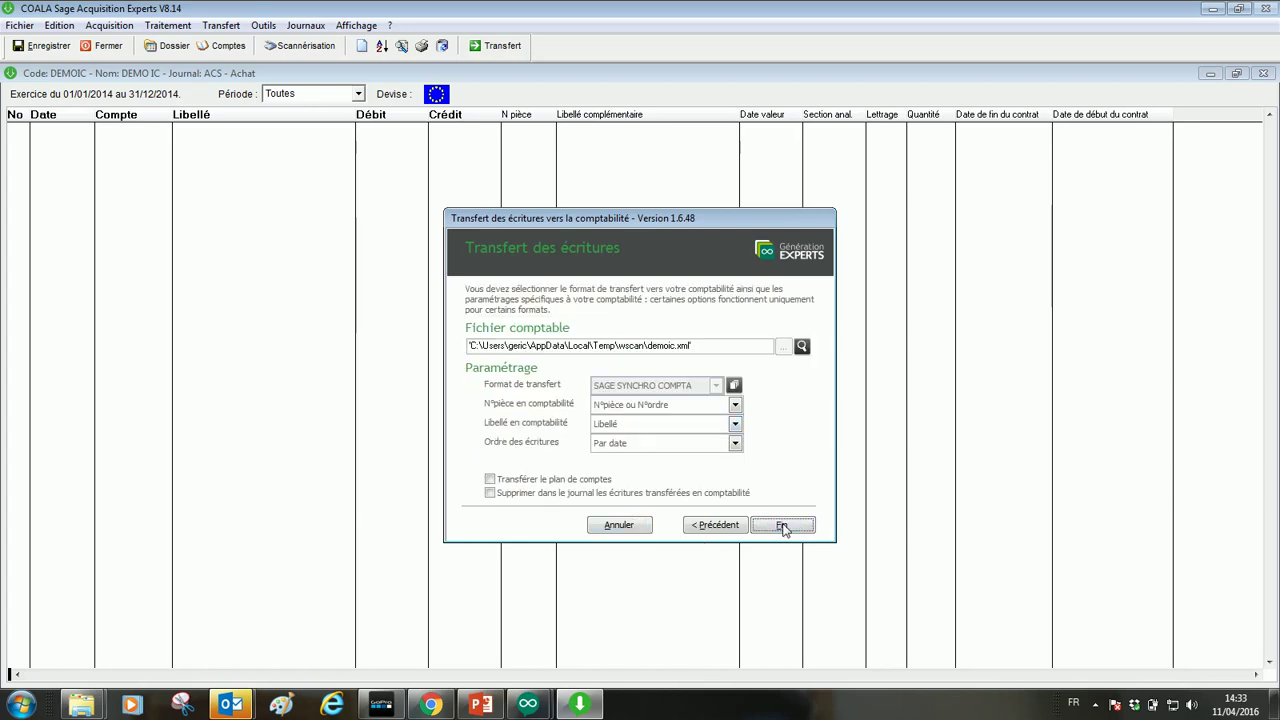
pyautogui.click(782, 527)
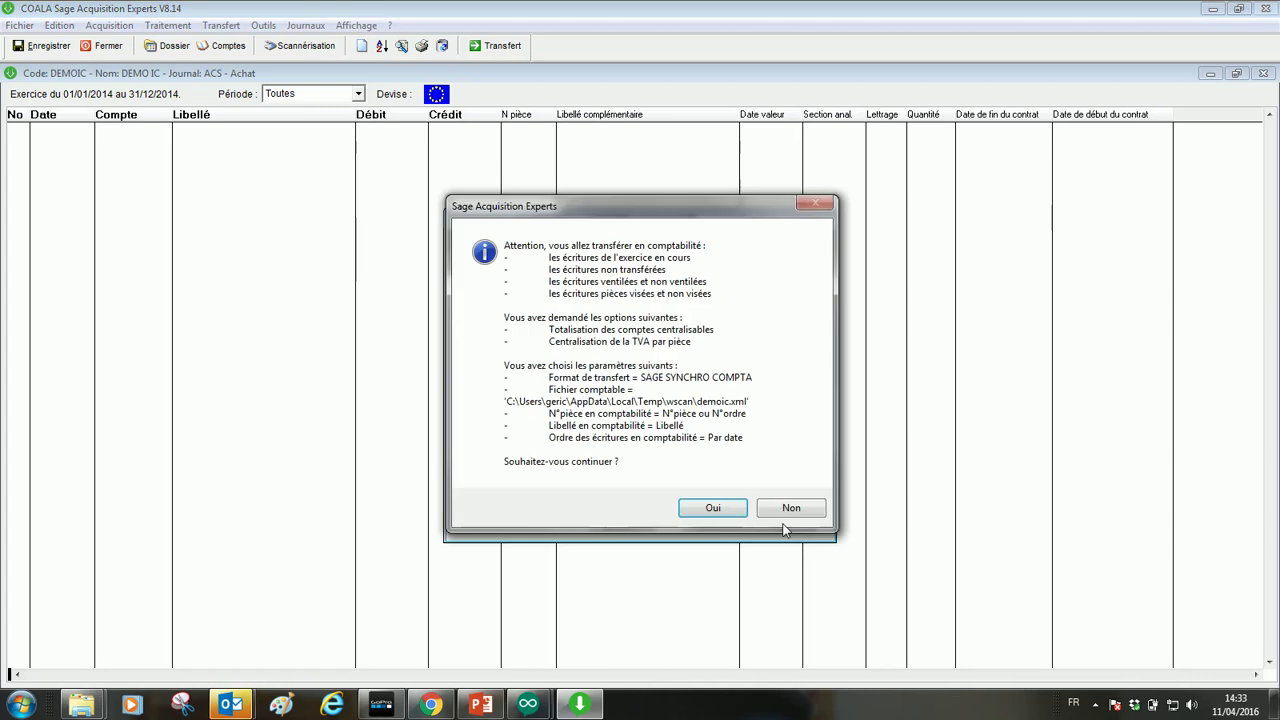
pyautogui.click(712, 509)
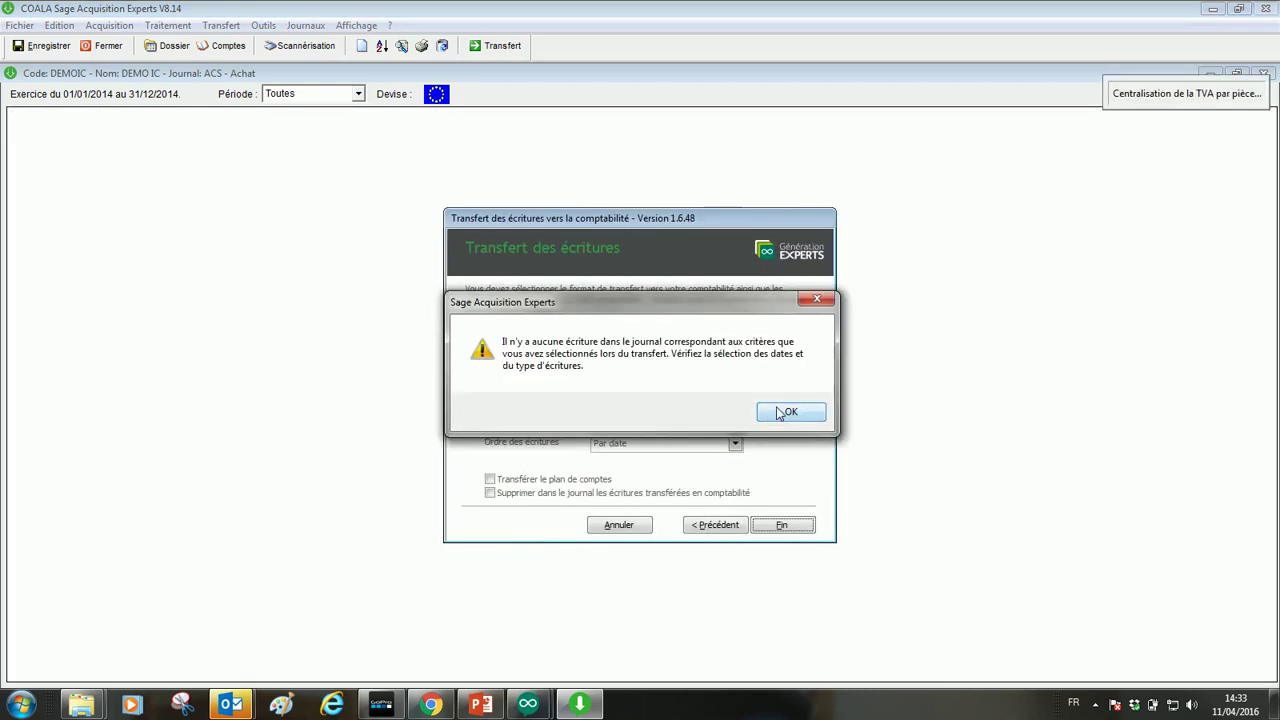
pyautogui.click(788, 412)
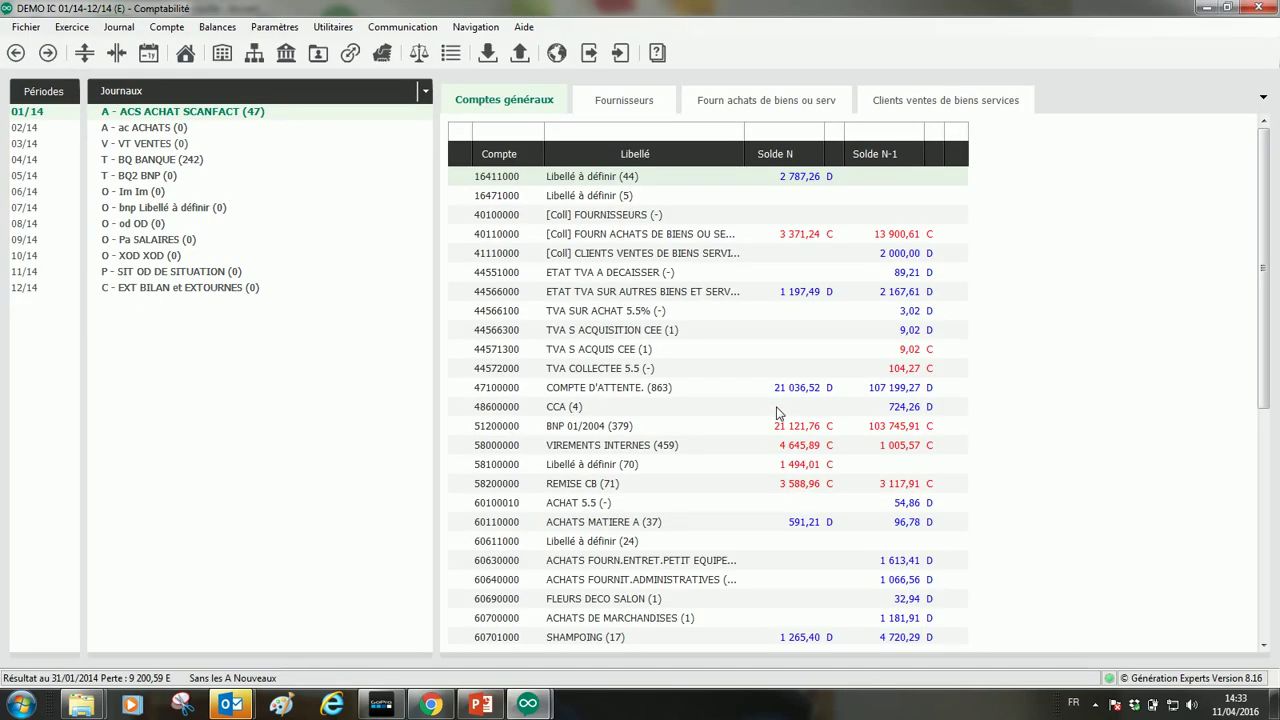